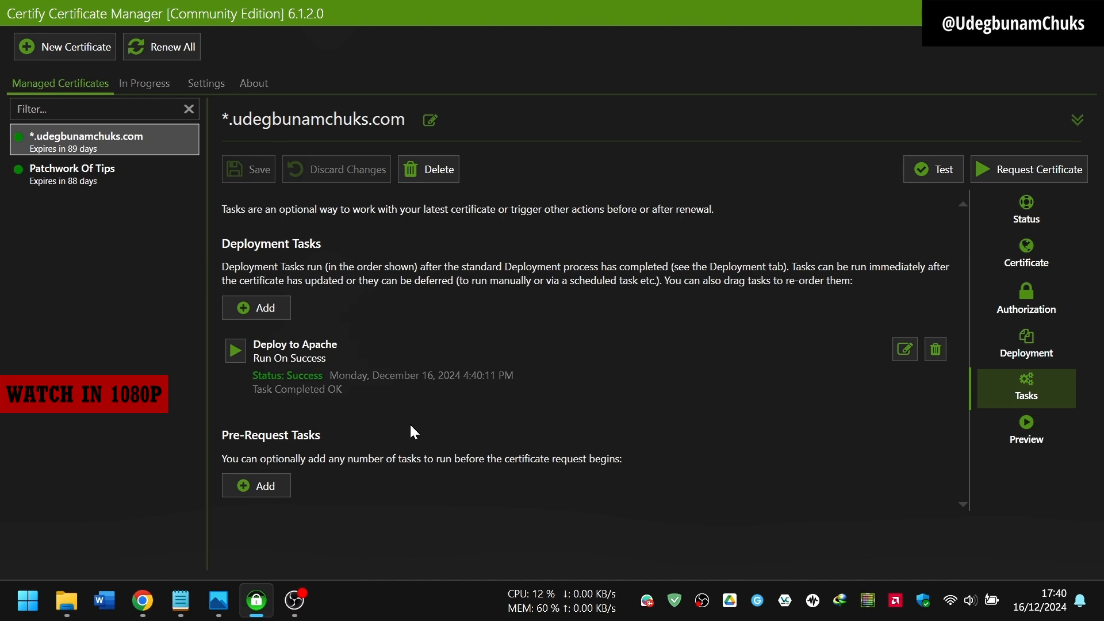
# Step: Open File Explorer on the Cert folder of exported PEM files
pyautogui.click(67, 601)
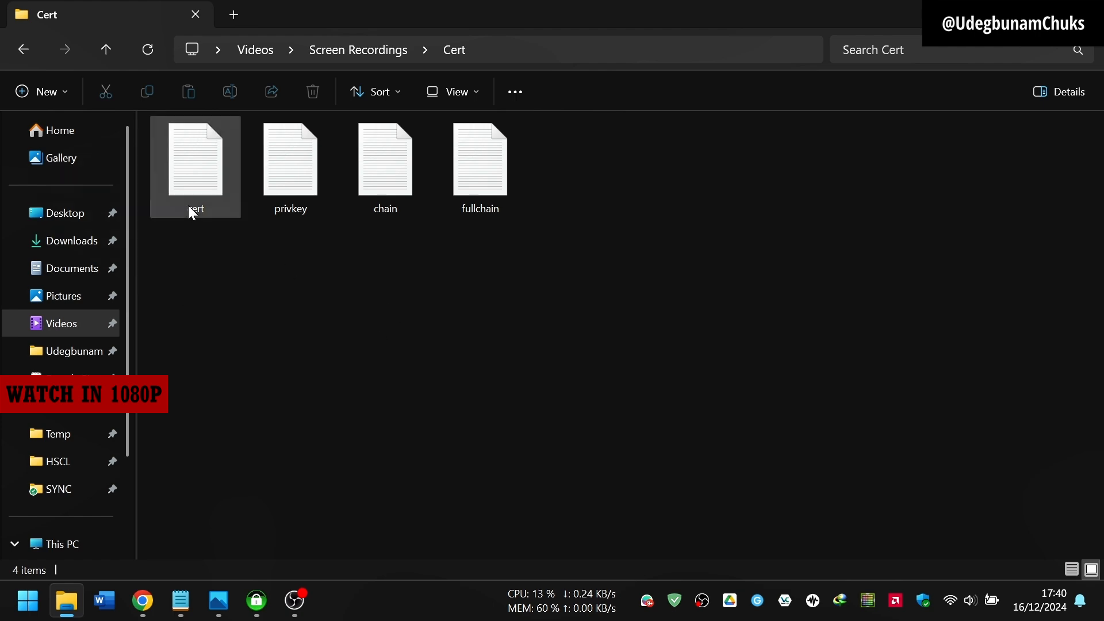
# Step: Select the exported cert file in the Cert folder
pyautogui.click(200, 165)
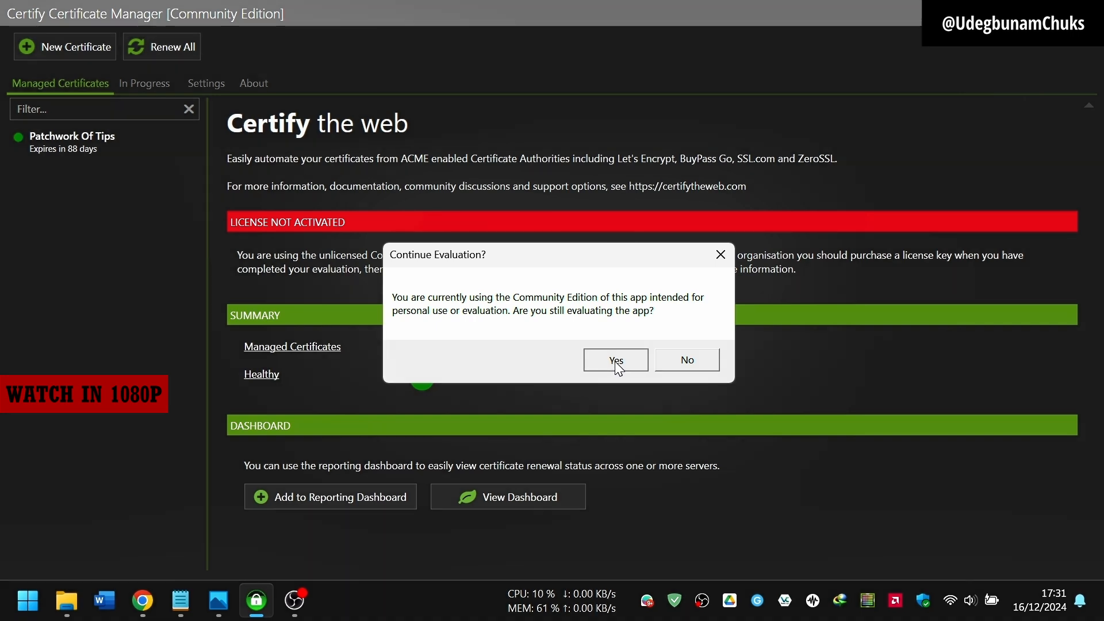
# Step: Start a new managed certificate for *.udegbunamchuks.com and udegbunamchuks.com
pyautogui.click(616, 362)
pyautogui.click(59, 50)
pyautogui.click(437, 306)
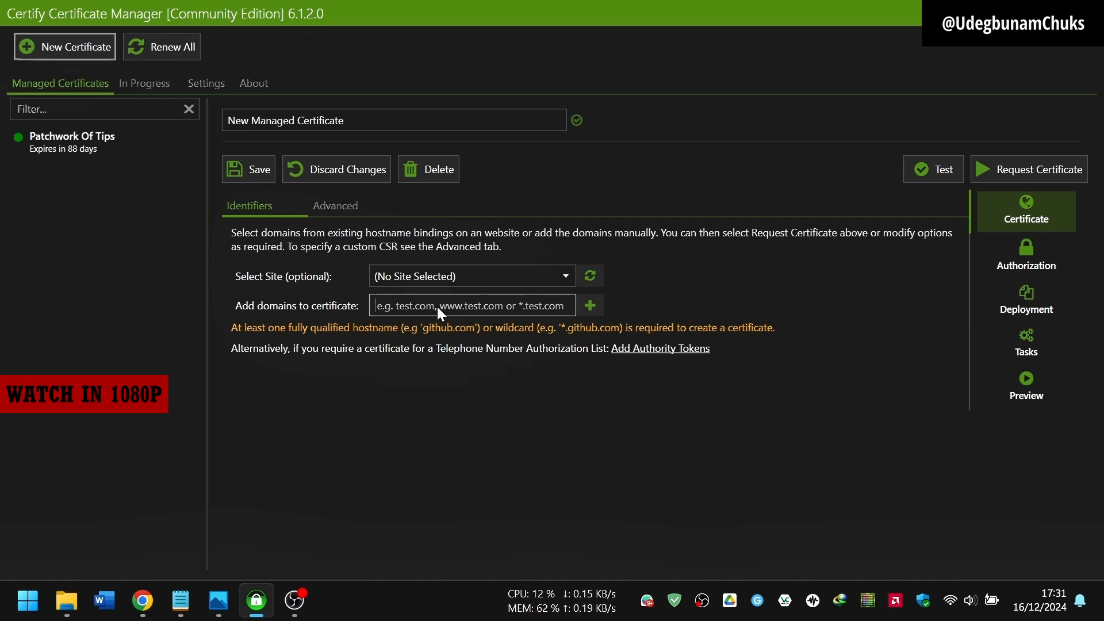
pyautogui.write('*.udeg')
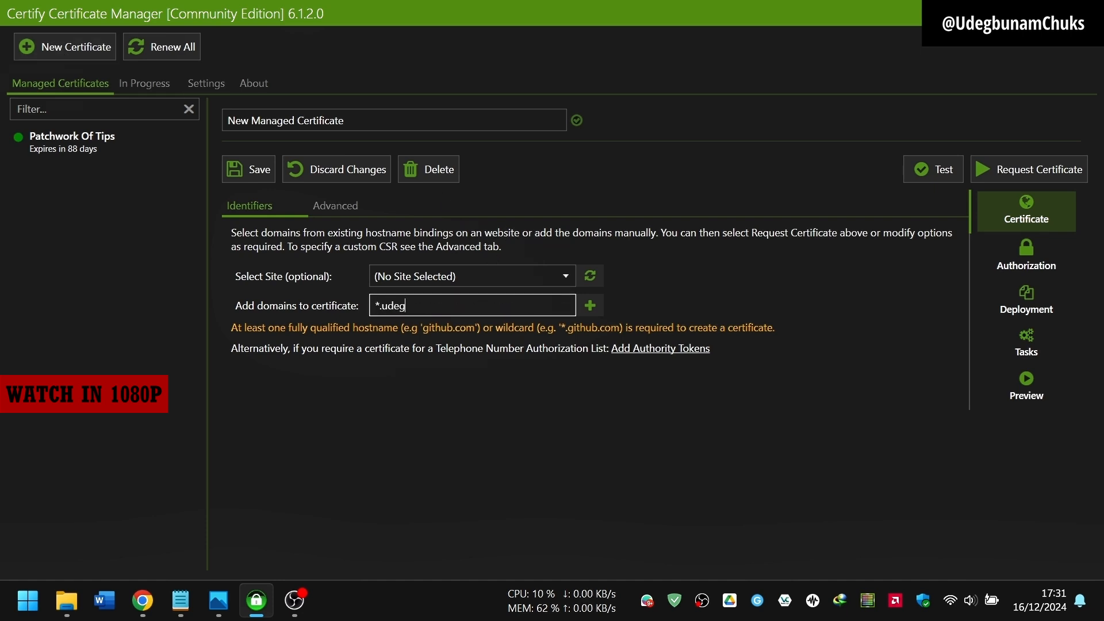
pyautogui.write('bunamchuks.com, u')
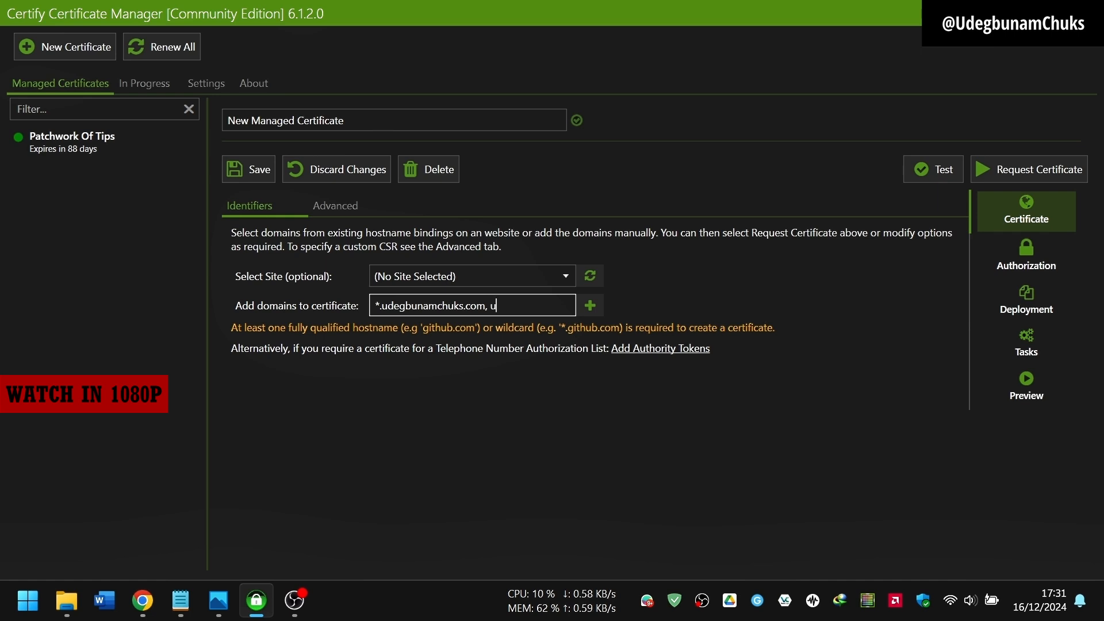
pyautogui.write('degbunamchuks.com')
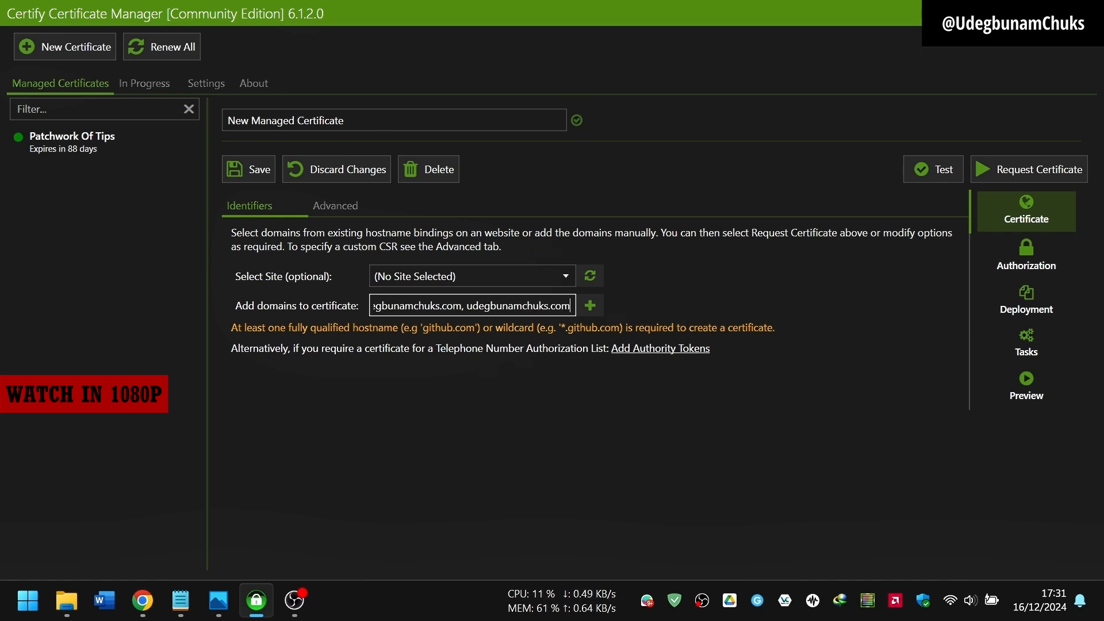
# Step: Choose Let's Encrypt as certificate authority and add both domain identifiers
pyautogui.click(346, 208)
pyautogui.click(481, 315)
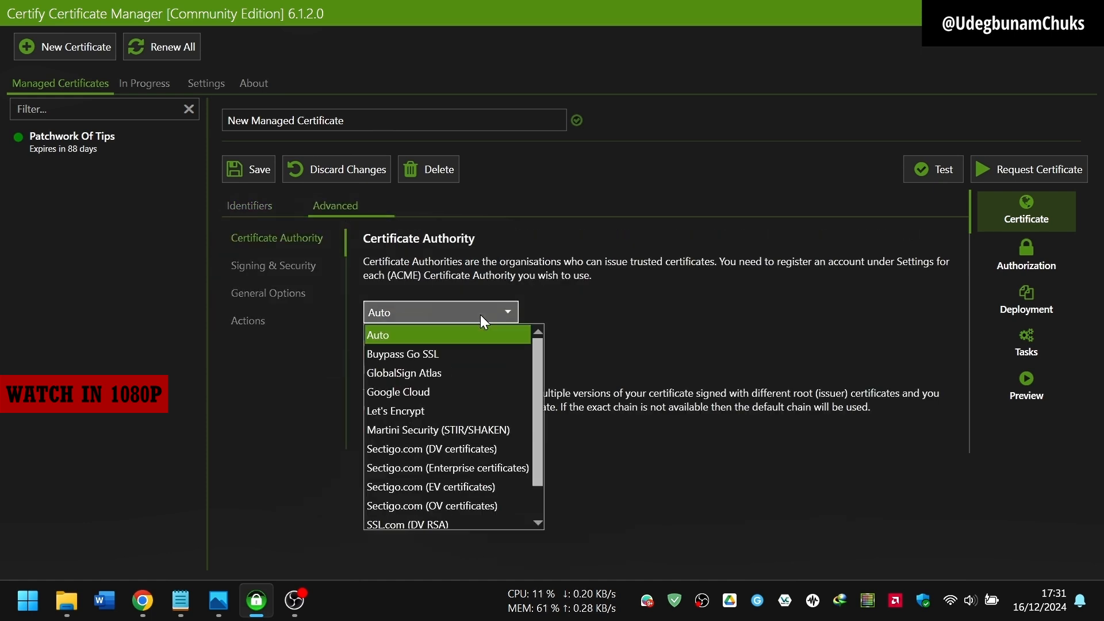
pyautogui.click(454, 412)
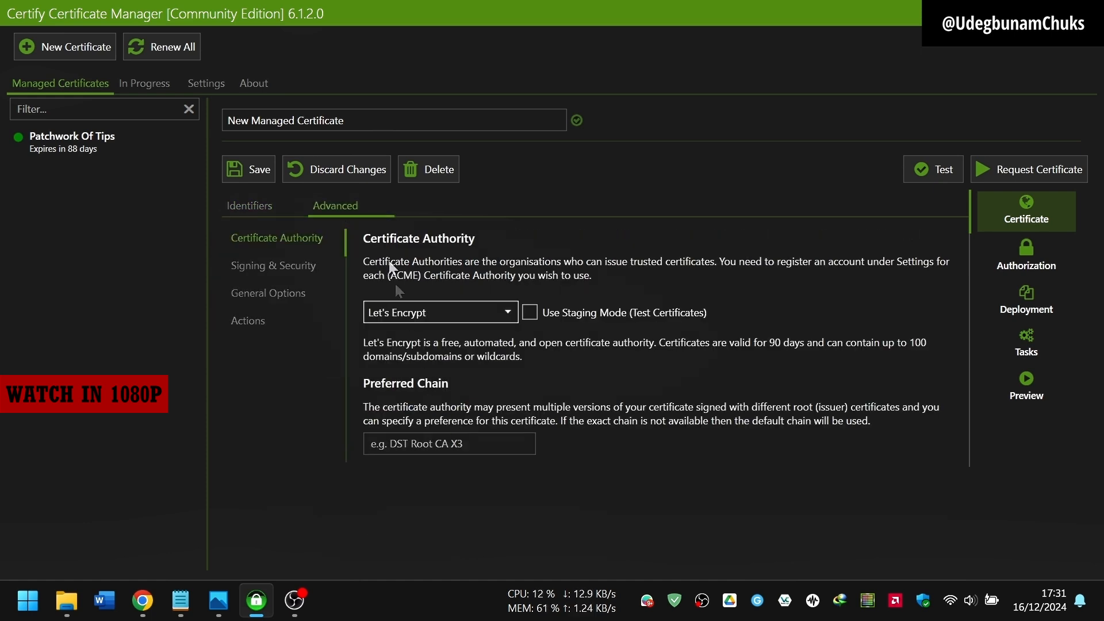
pyautogui.click(261, 210)
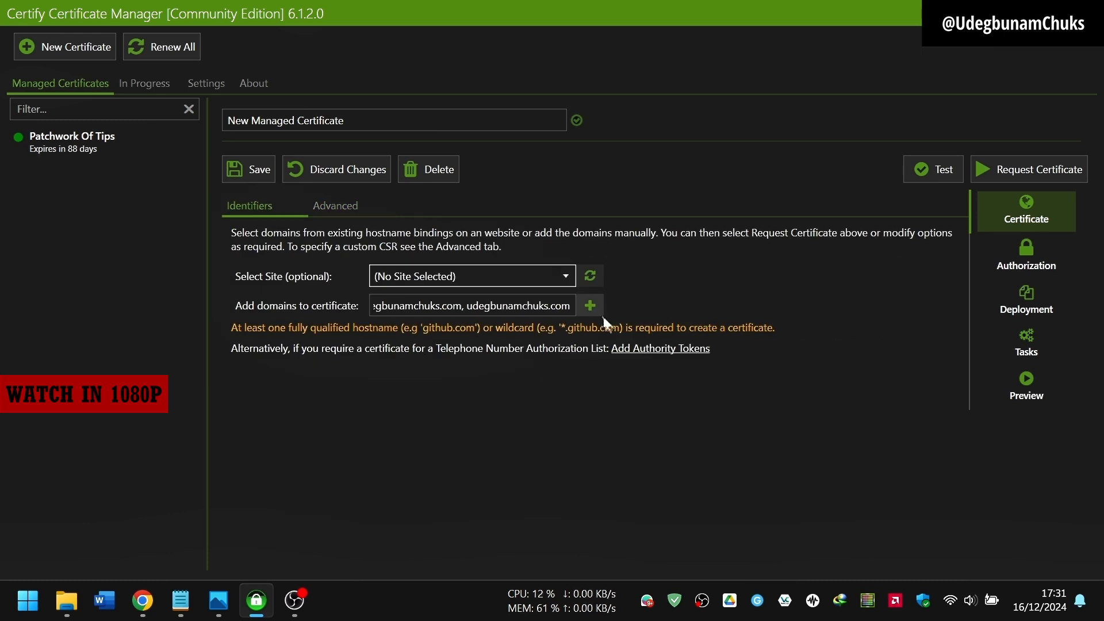
pyautogui.click(590, 306)
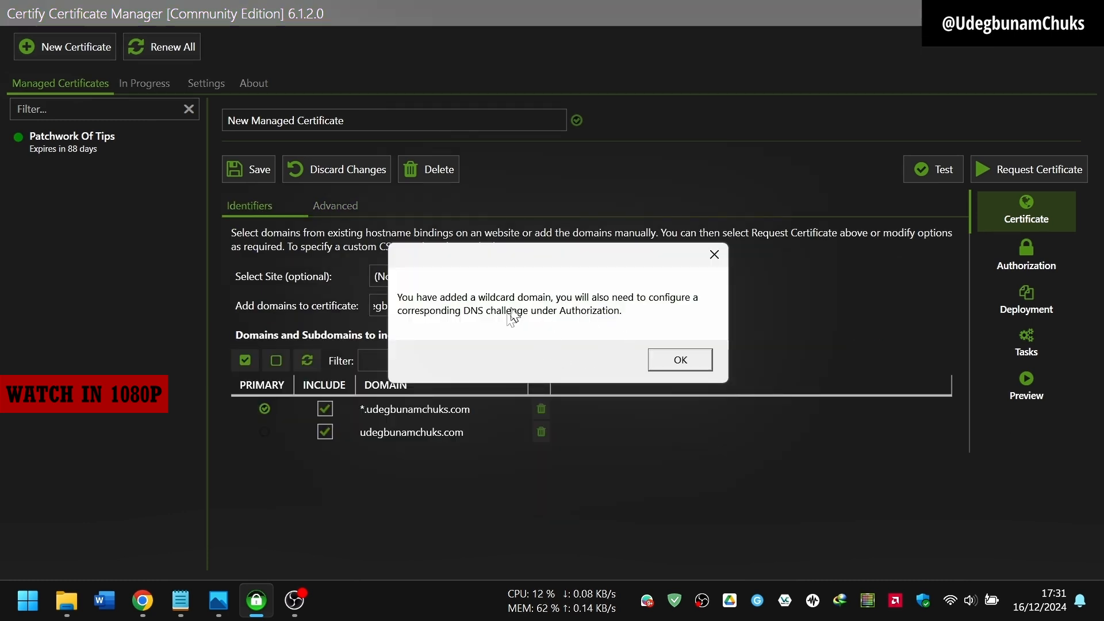
pyautogui.click(680, 362)
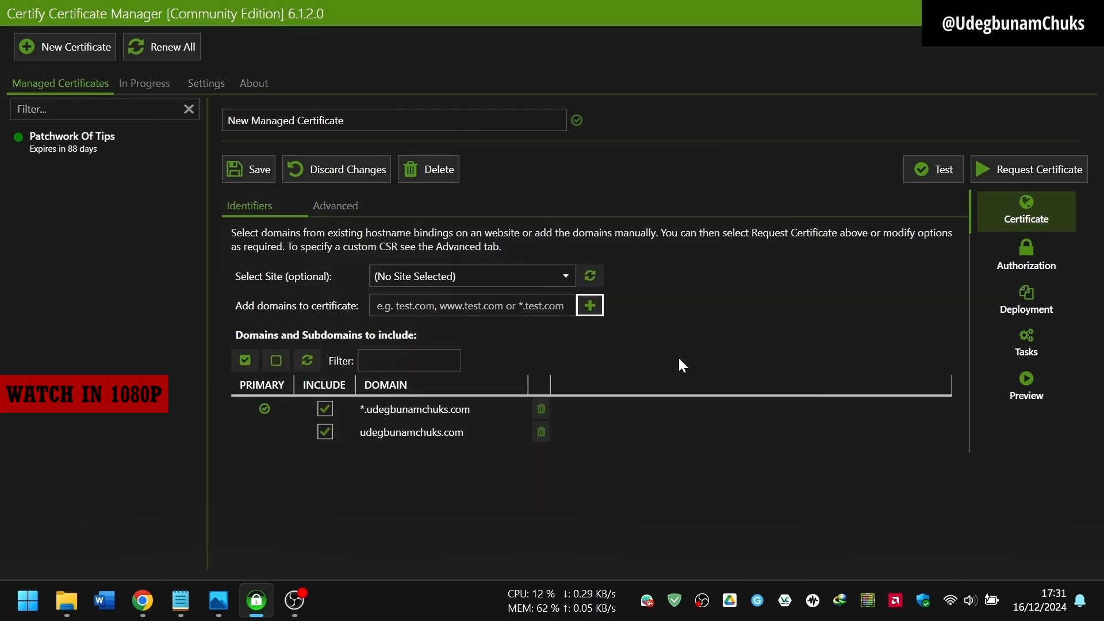
pyautogui.click(1030, 256)
# Step: Use the dns-01 challenge with manual DNS updates and enter a notification e-mail address
pyautogui.click(597, 314)
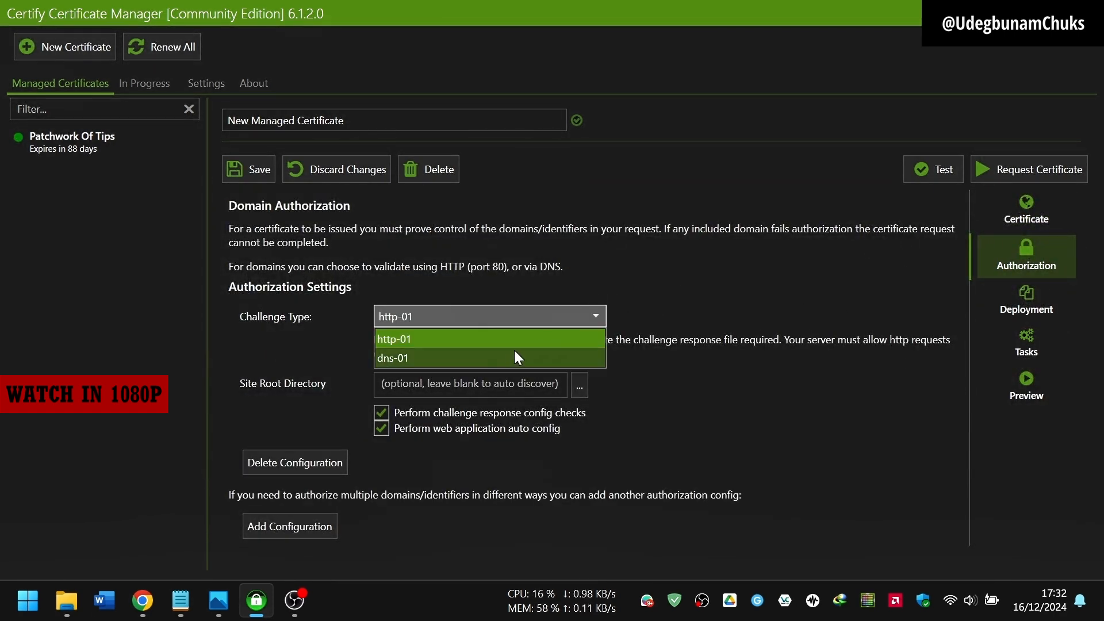
pyautogui.click(518, 357)
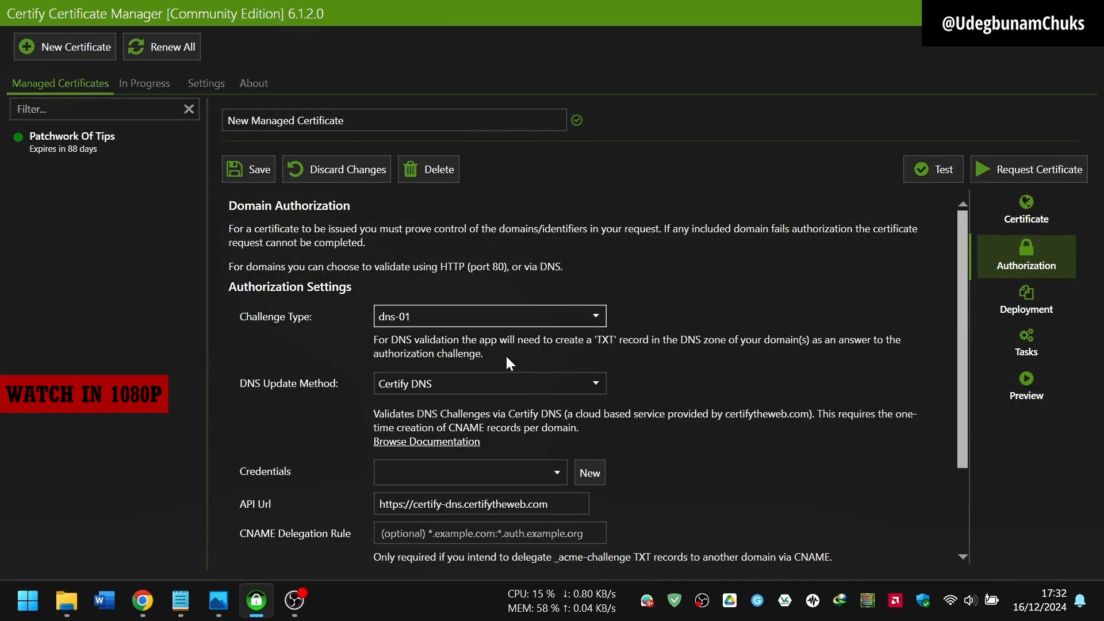
pyautogui.click(596, 385)
pyautogui.scroll(5, 529, 465)
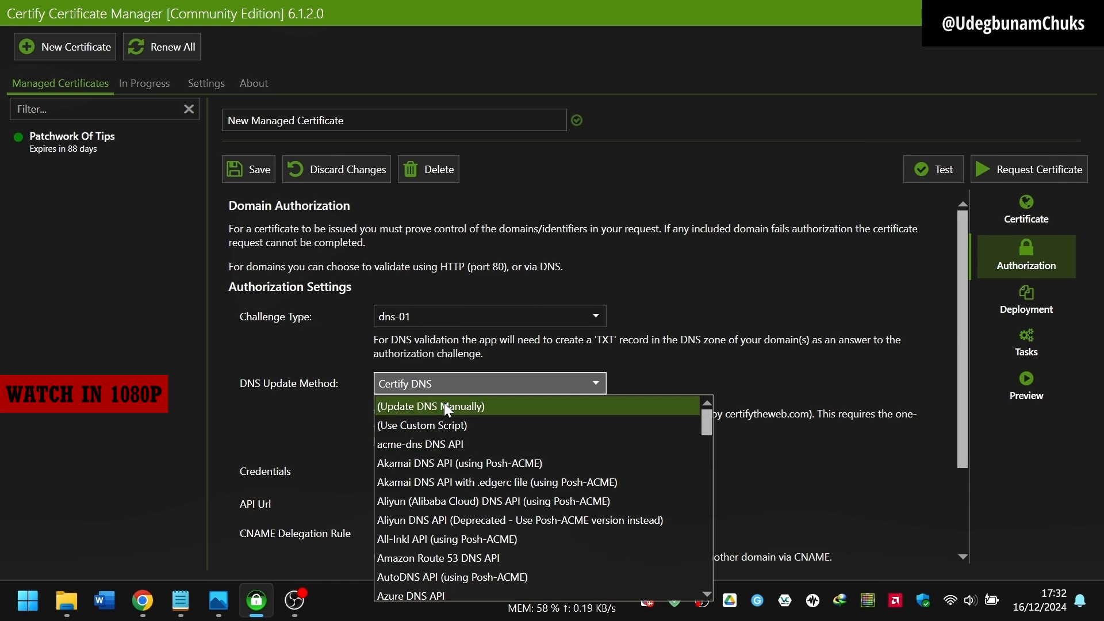
pyautogui.click(444, 406)
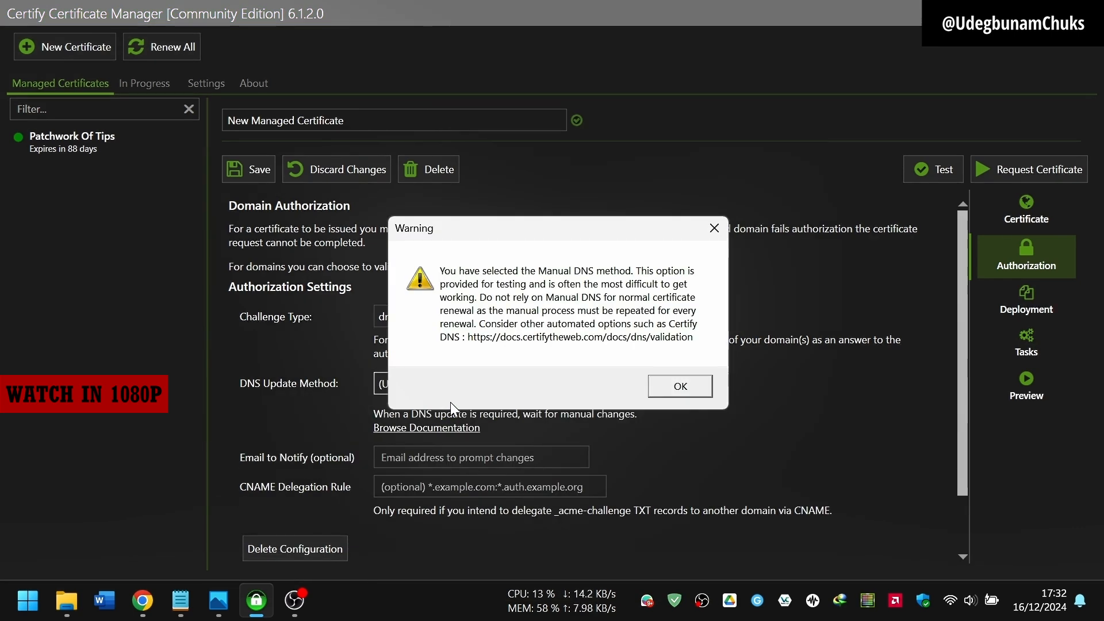
pyautogui.click(681, 386)
pyautogui.click(512, 454)
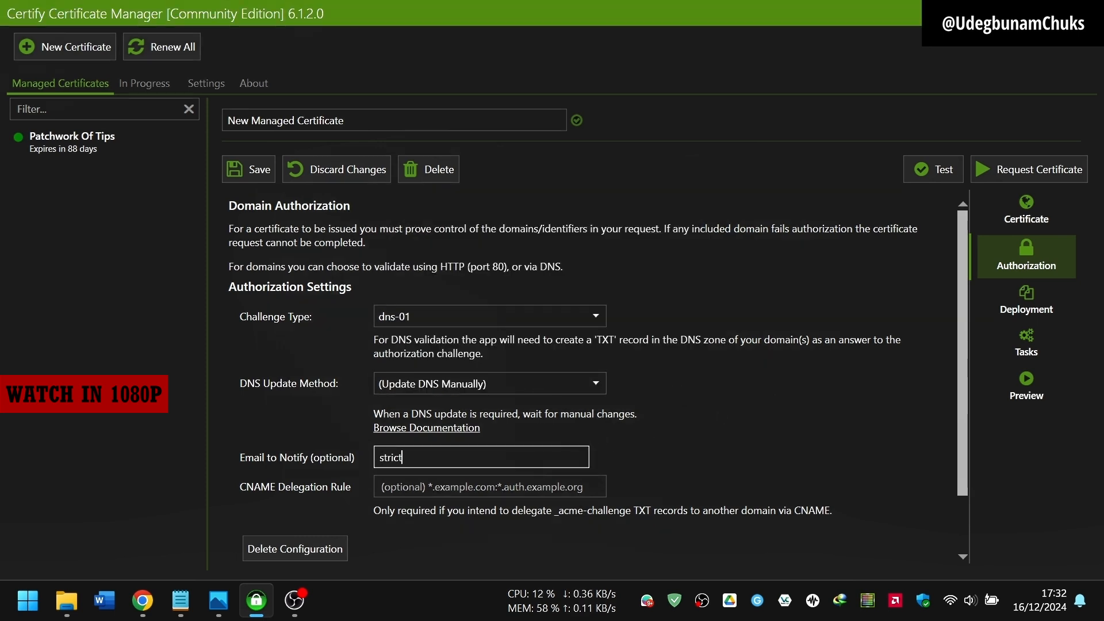
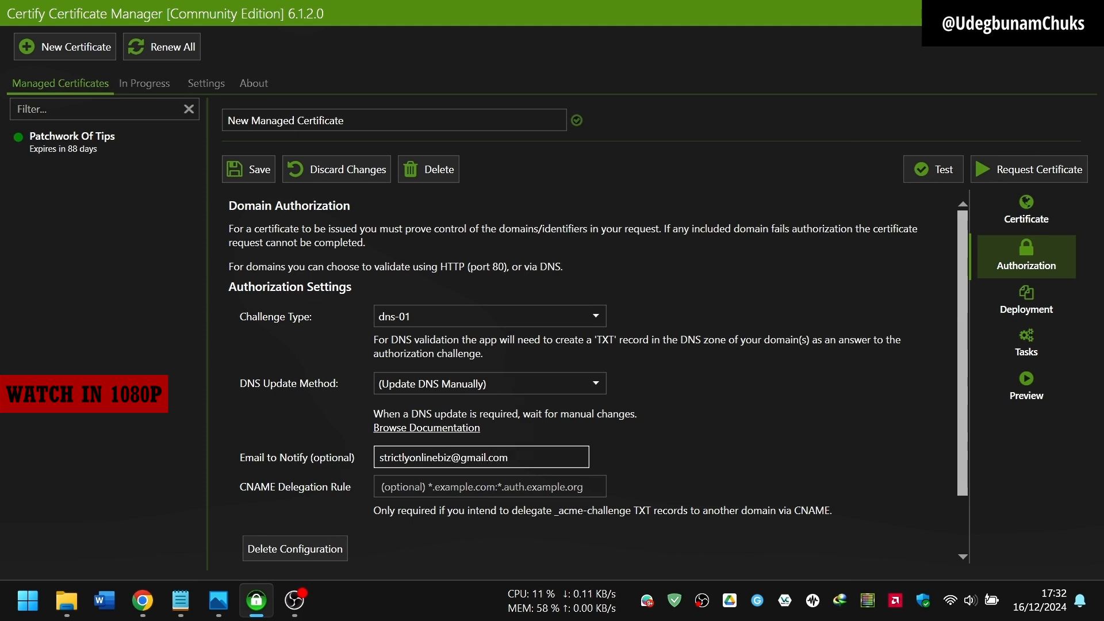
# Step: Request the certificate to get the two _acme-challenge TXT record instructions
pyautogui.click(1019, 172)
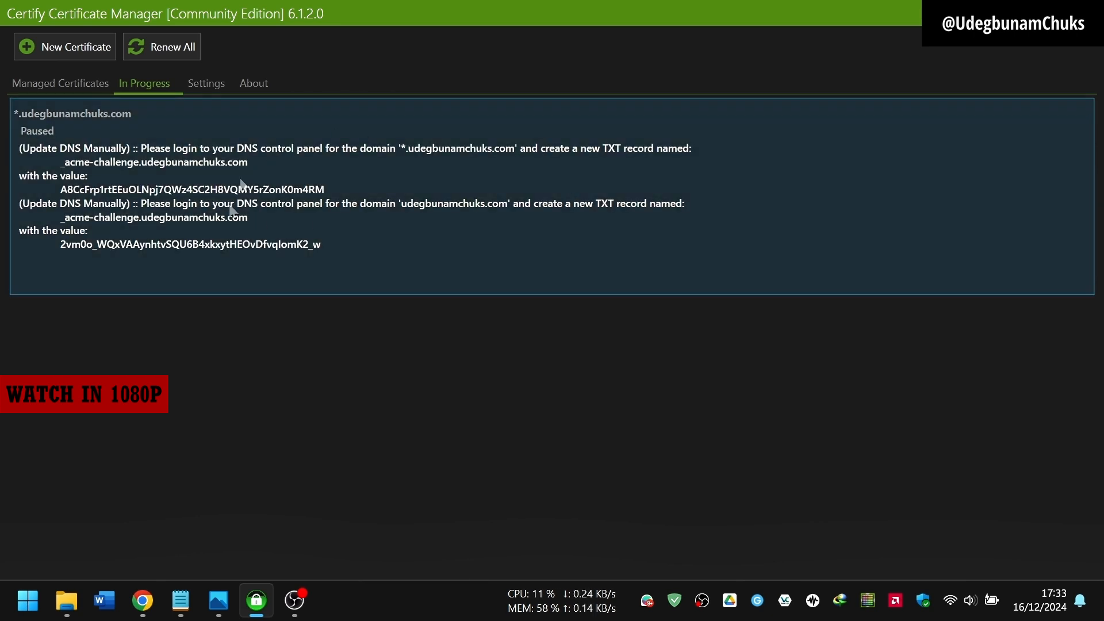
# Step: Open the domain's DNS zone in cPanel Zone Editor and start a new TXT record
pyautogui.click(143, 600)
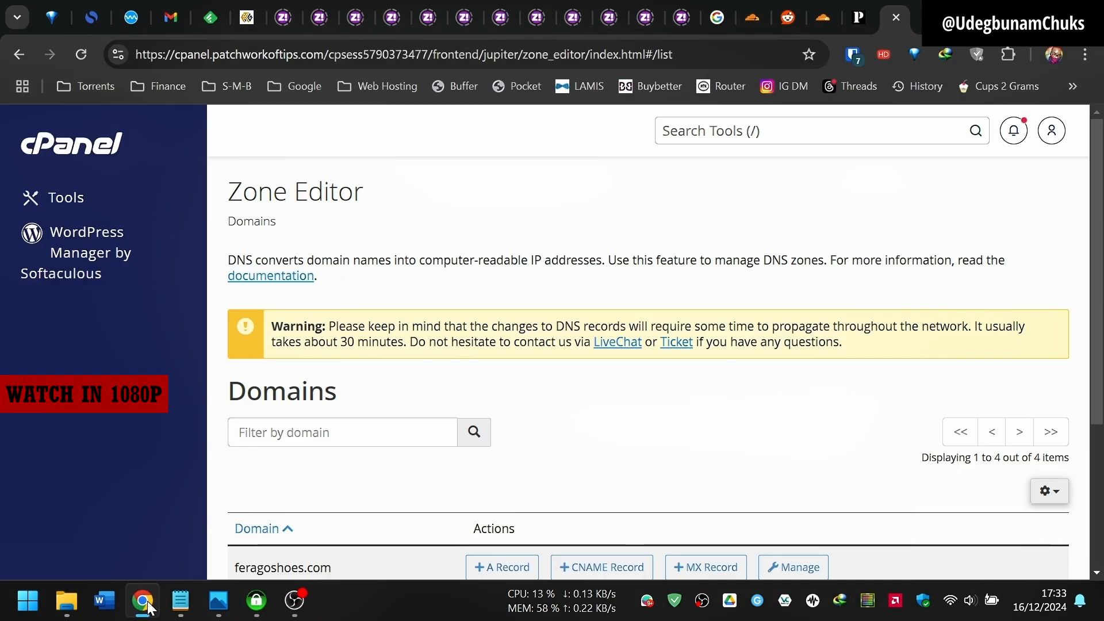
pyautogui.scroll(-4, 788, 290)
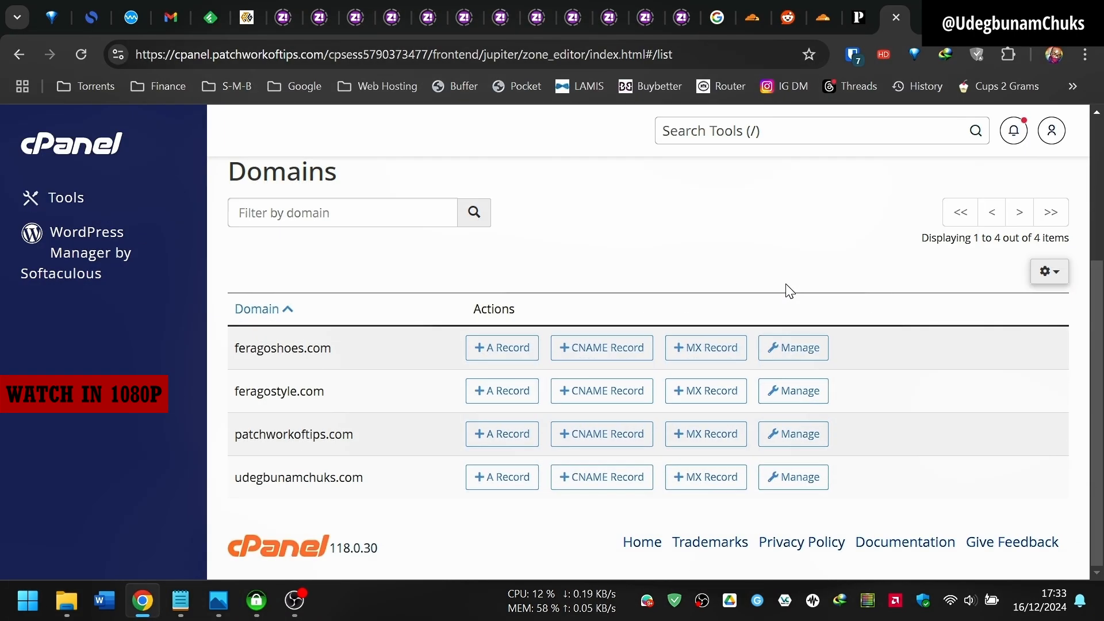
pyautogui.click(789, 486)
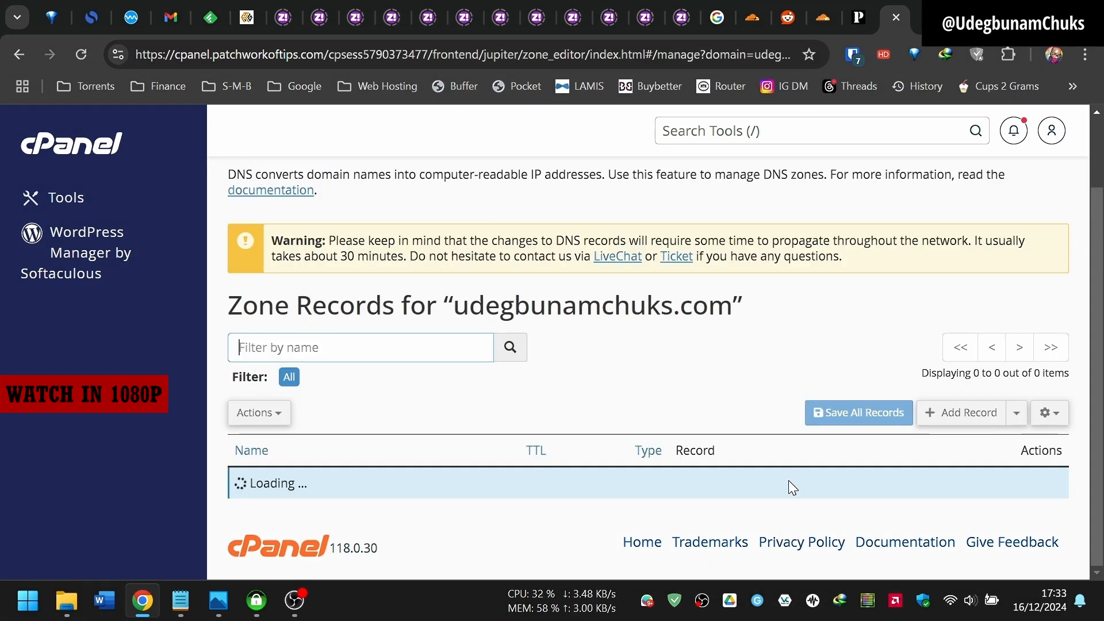
pyautogui.click(1016, 278)
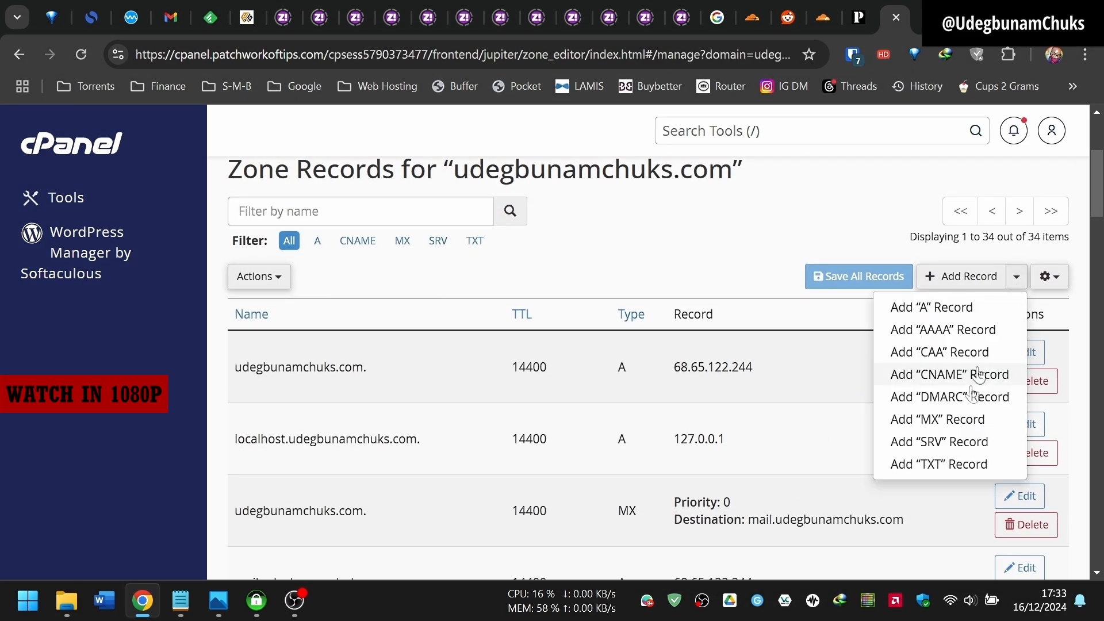
pyautogui.click(935, 465)
pyautogui.click(311, 352)
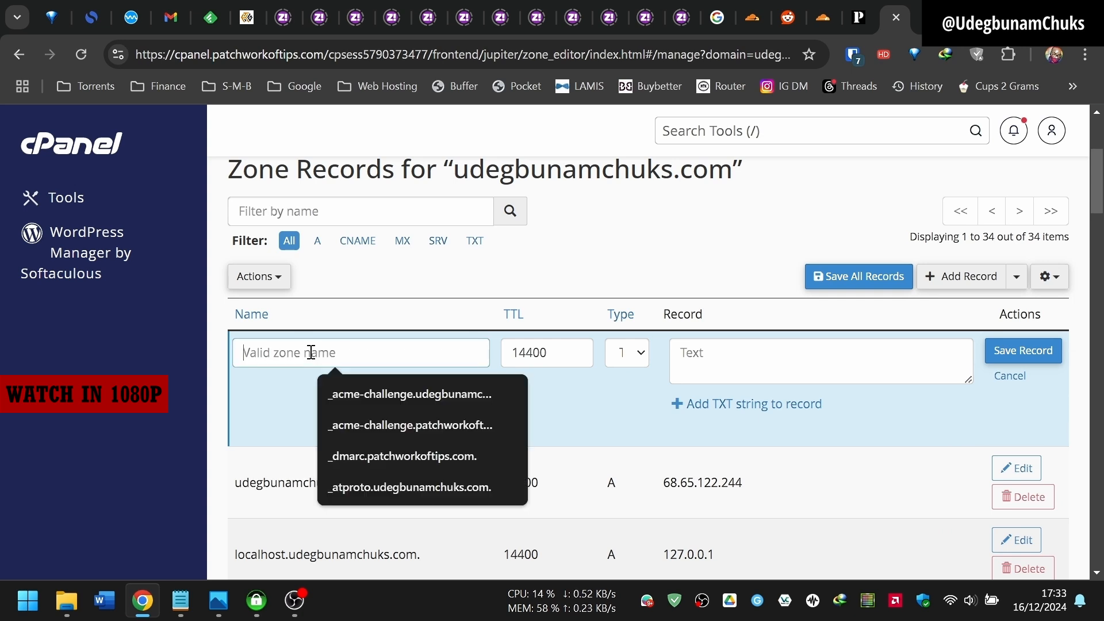
# Step: Copy the _acme-challenge.udegbunamchuks.com record name from Certify into the TXT record's name
pyautogui.click(256, 601)
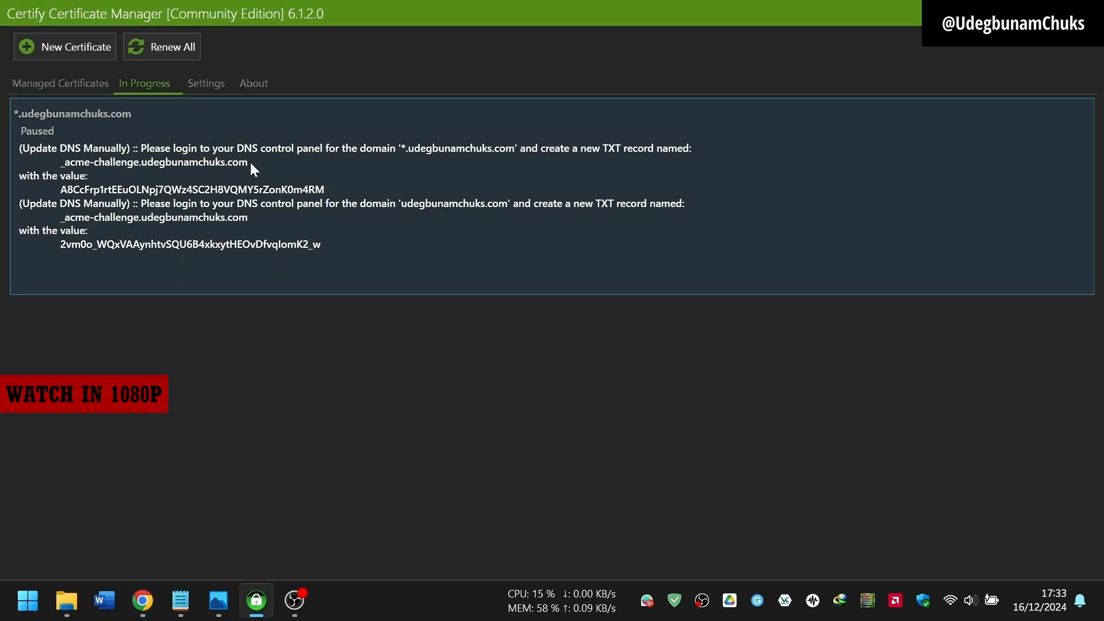
pyautogui.moveTo(249, 161); pyautogui.dragTo(61, 161)
pyautogui.hotkey('ctrl', 'c')
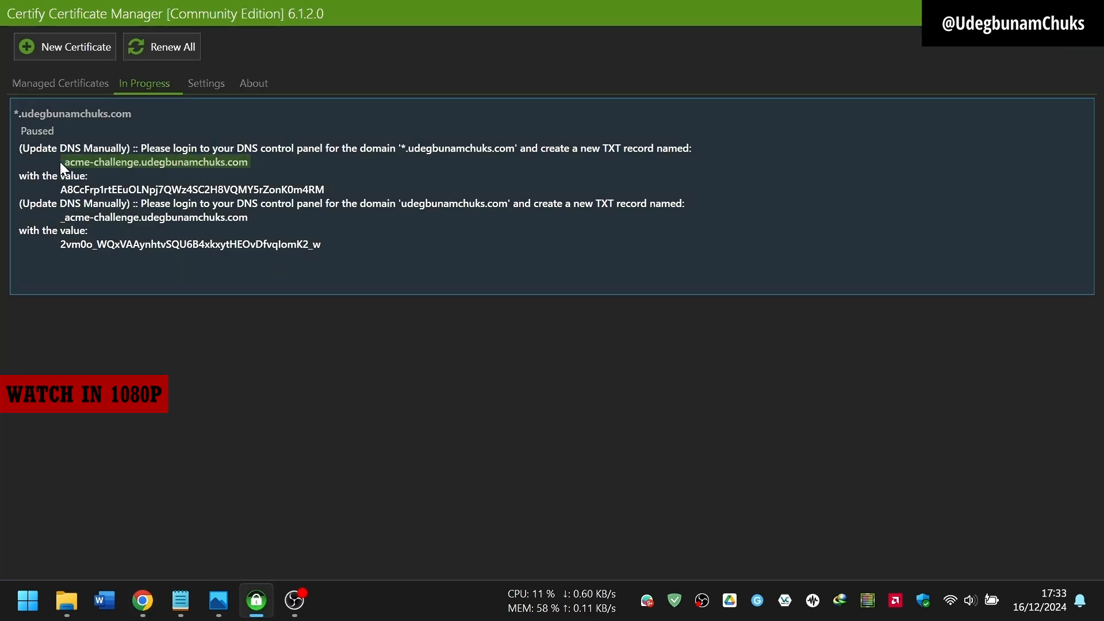
pyautogui.click(142, 600)
pyautogui.hotkey('ctrl', 'v')
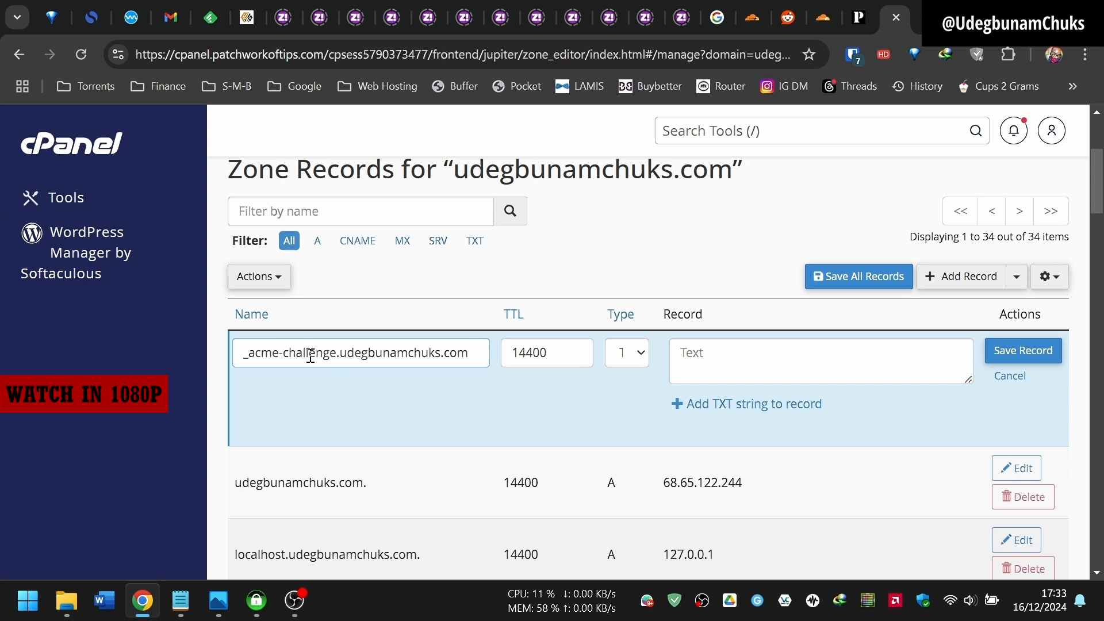
# Step: Paste Certify's first challenge value into the record and save it
pyautogui.click(256, 601)
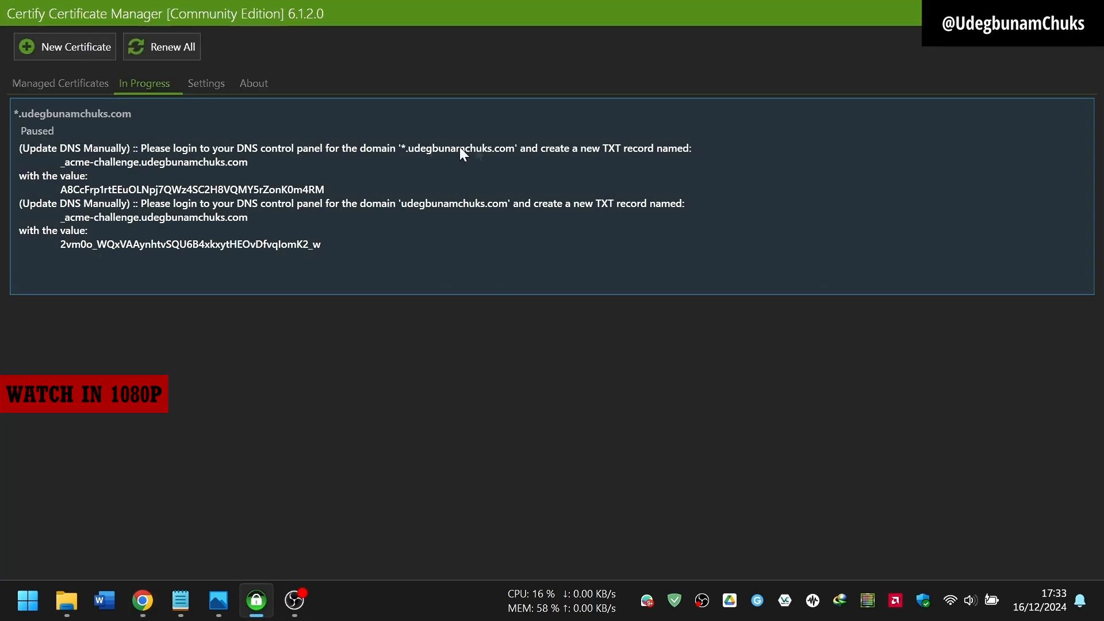
pyautogui.moveTo(324, 189); pyautogui.dragTo(76, 194)
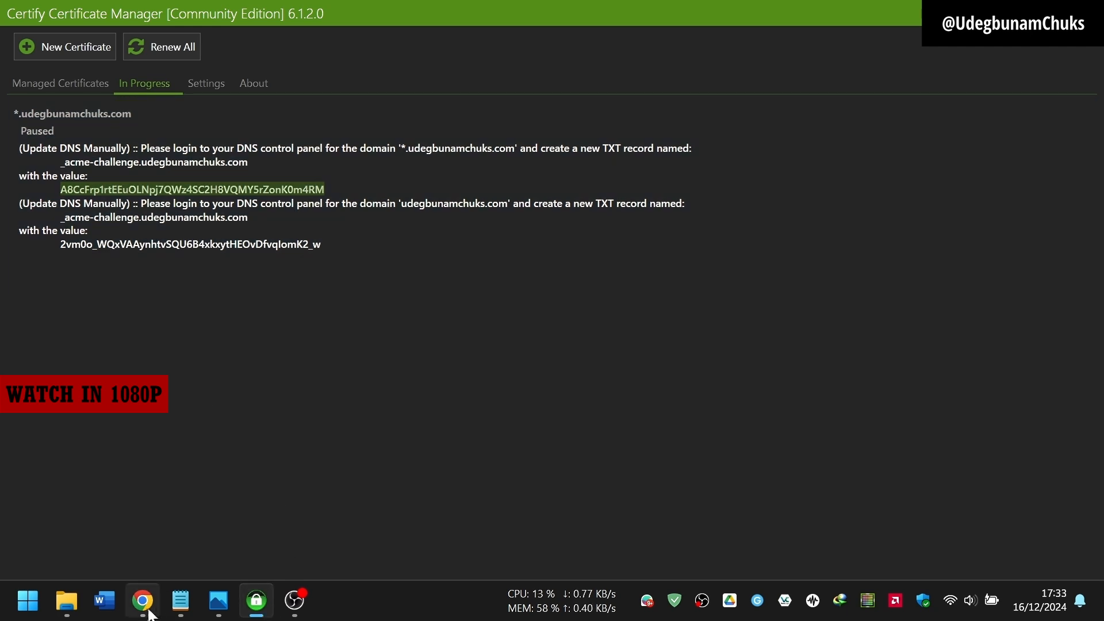
pyautogui.click(143, 600)
pyautogui.click(739, 364)
pyautogui.write('A8CcFrp1rtEEuOLNpj7QWz4SC2H8VQMY5rZonK0m4RM')
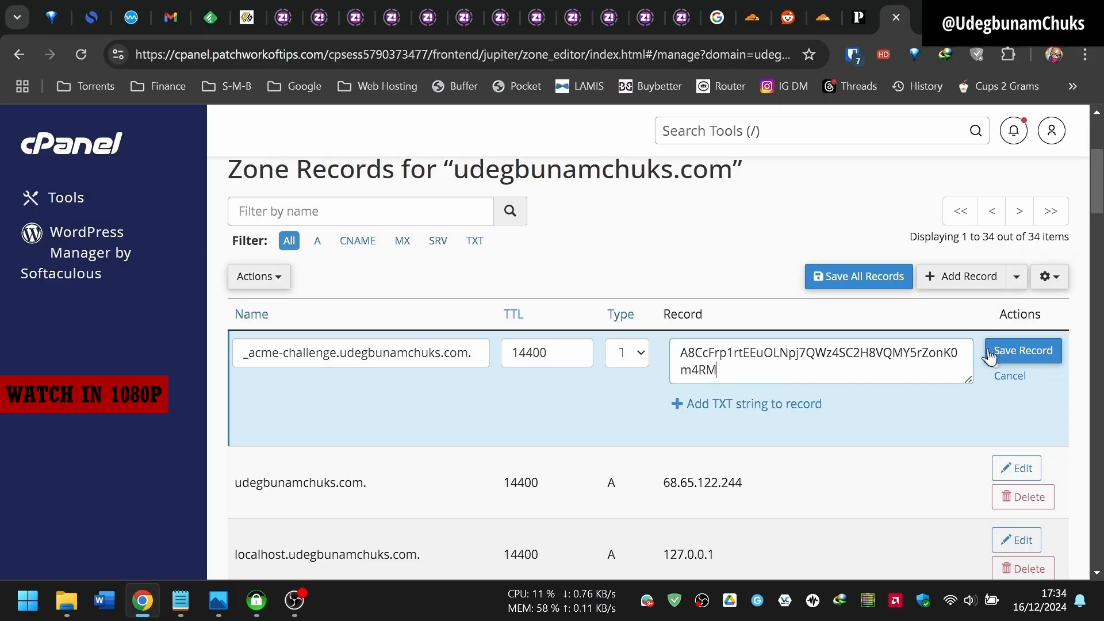
pyautogui.click(1015, 351)
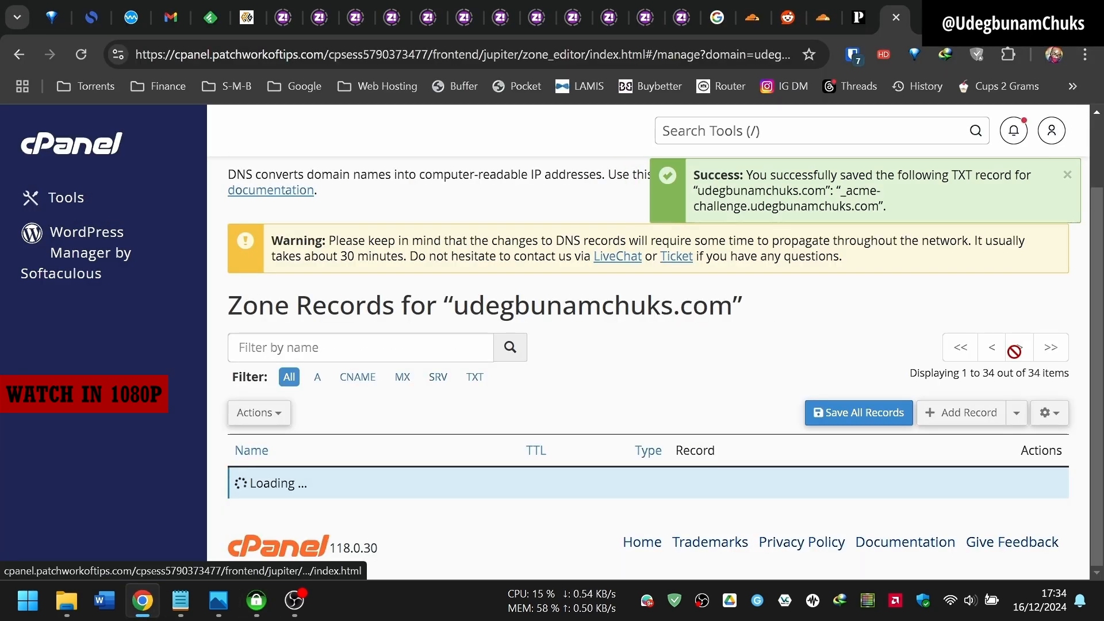
pyautogui.click(1017, 277)
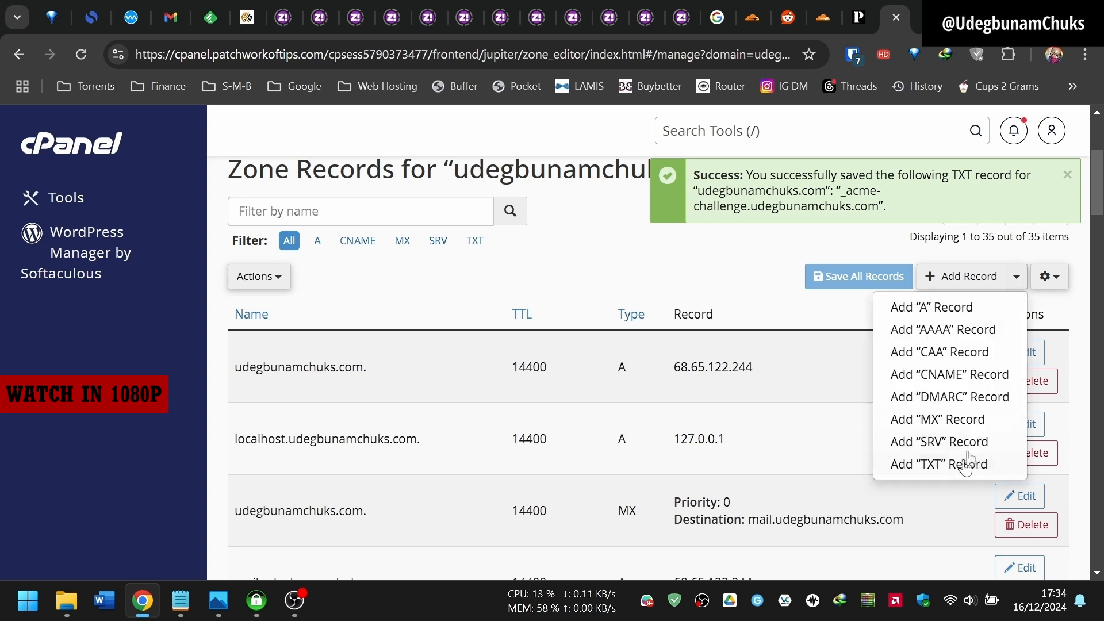
# Step: Add a second TXT record named _acme-challenge.udegbunamchuks.com, copied from Certify
pyautogui.click(972, 461)
pyautogui.click(257, 601)
pyautogui.moveTo(249, 218); pyautogui.dragTo(70, 216)
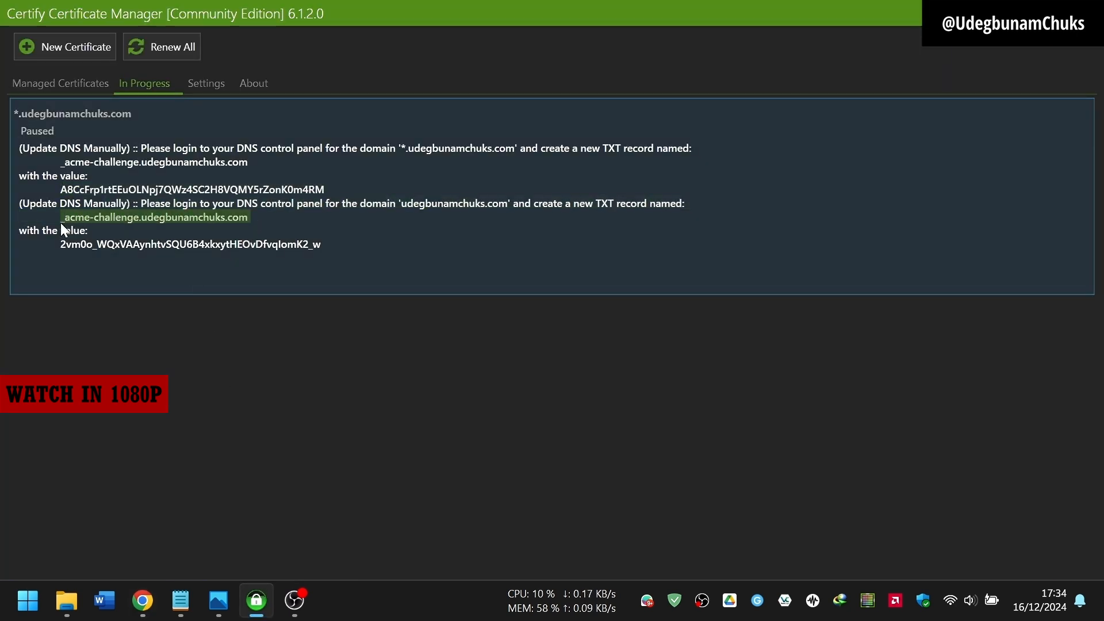
pyautogui.click(143, 601)
pyautogui.click(353, 362)
pyautogui.hotkey('ctrl', 'v')
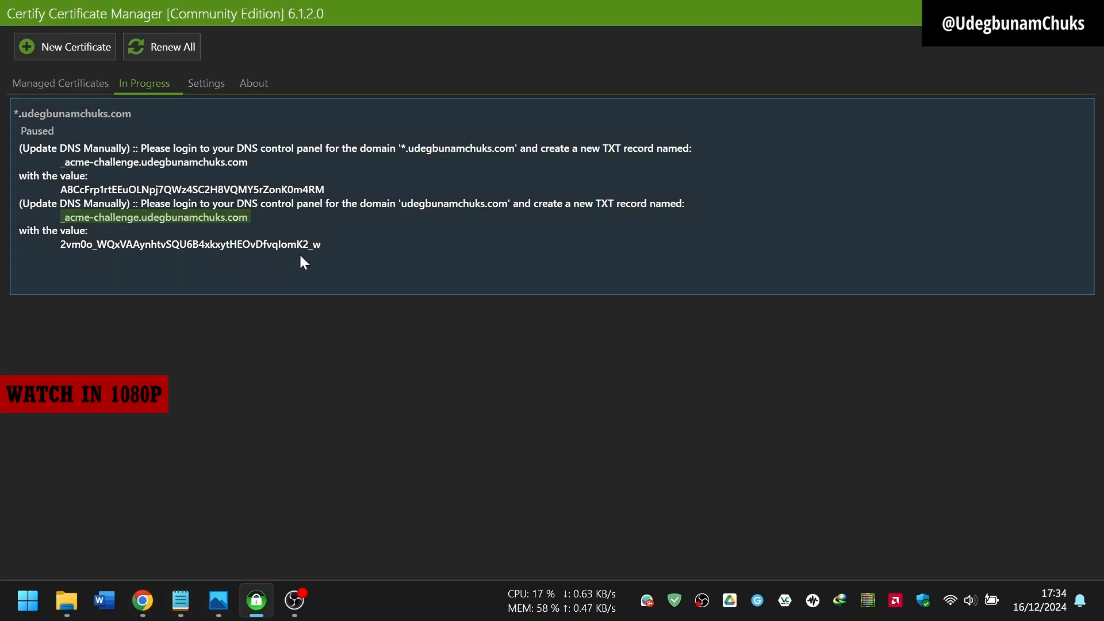
# Step: Fill in the second challenge value from Certify and save the record
pyautogui.moveTo(322, 245); pyautogui.dragTo(57, 251)
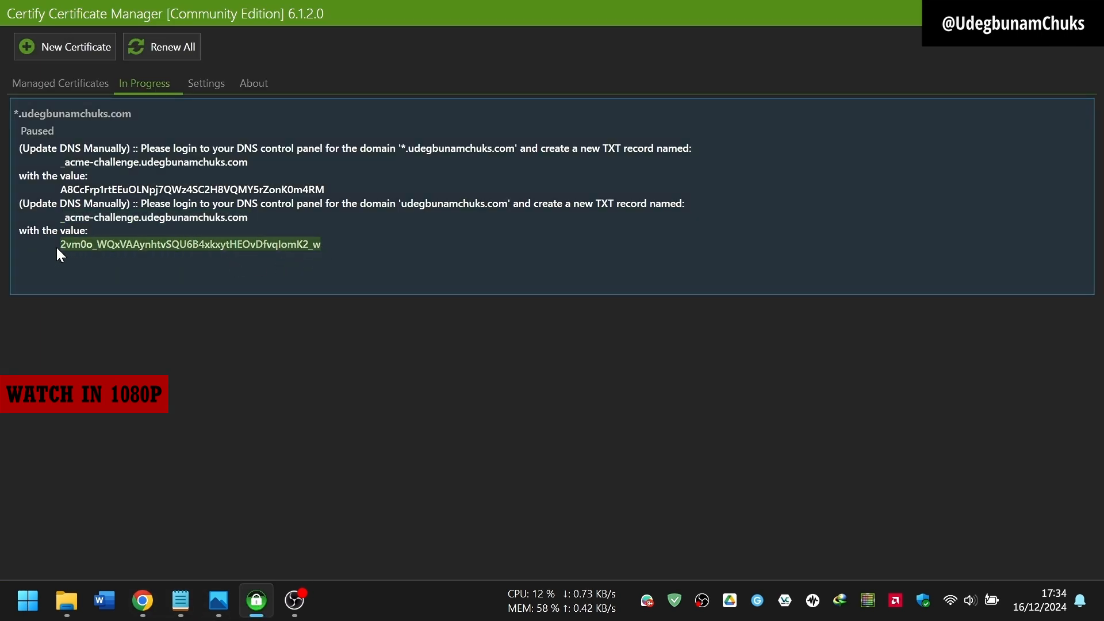
pyautogui.click(143, 601)
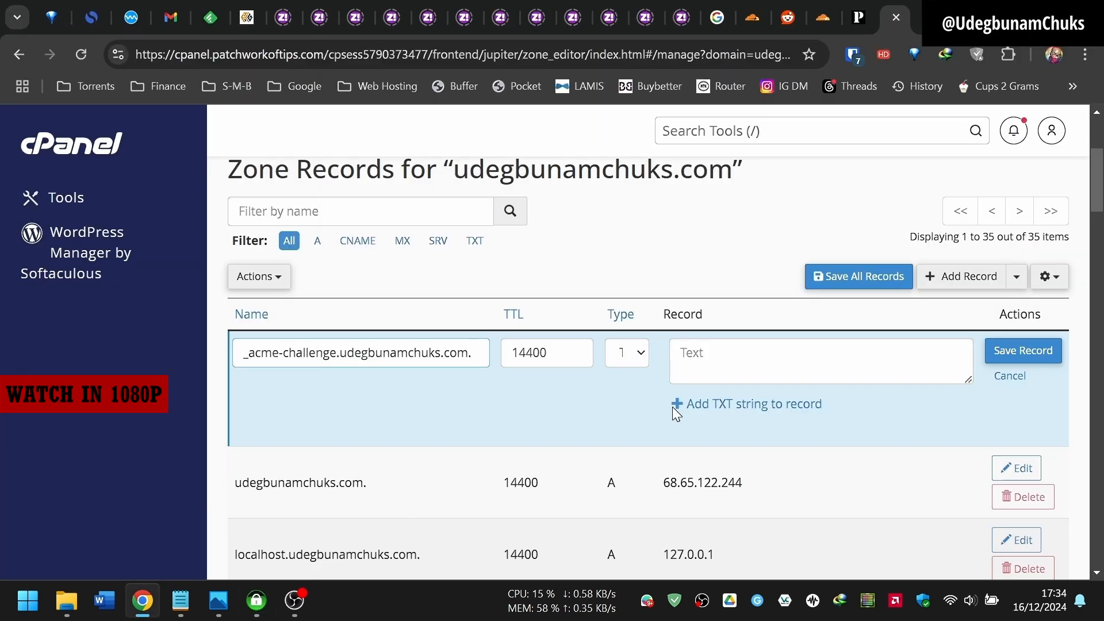
pyautogui.click(749, 355)
pyautogui.hotkey('ctrl', 'v')
pyautogui.click(1021, 350)
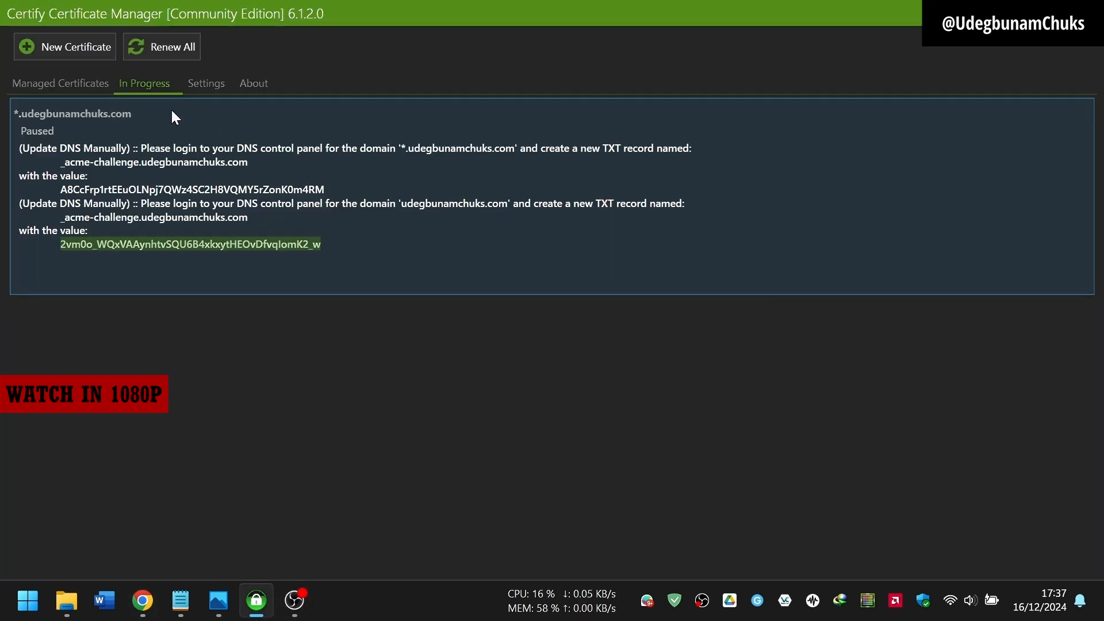
# Step: Re-request *.udegbunamchuks.com and confirm it is issued, expiring in 89 days
pyautogui.click(58, 83)
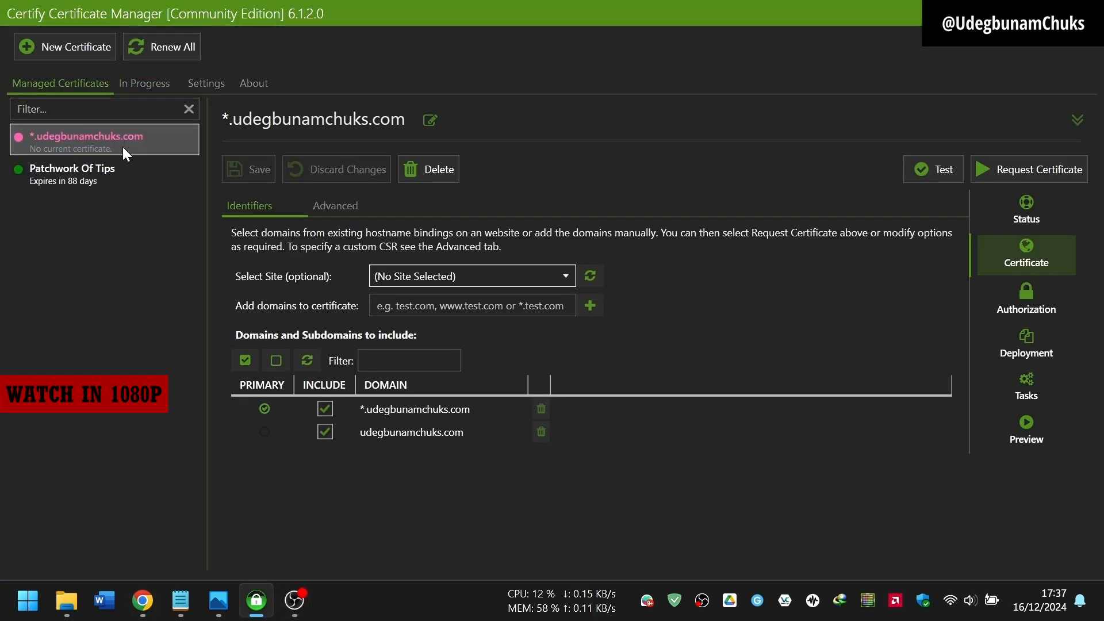
pyautogui.click(1032, 167)
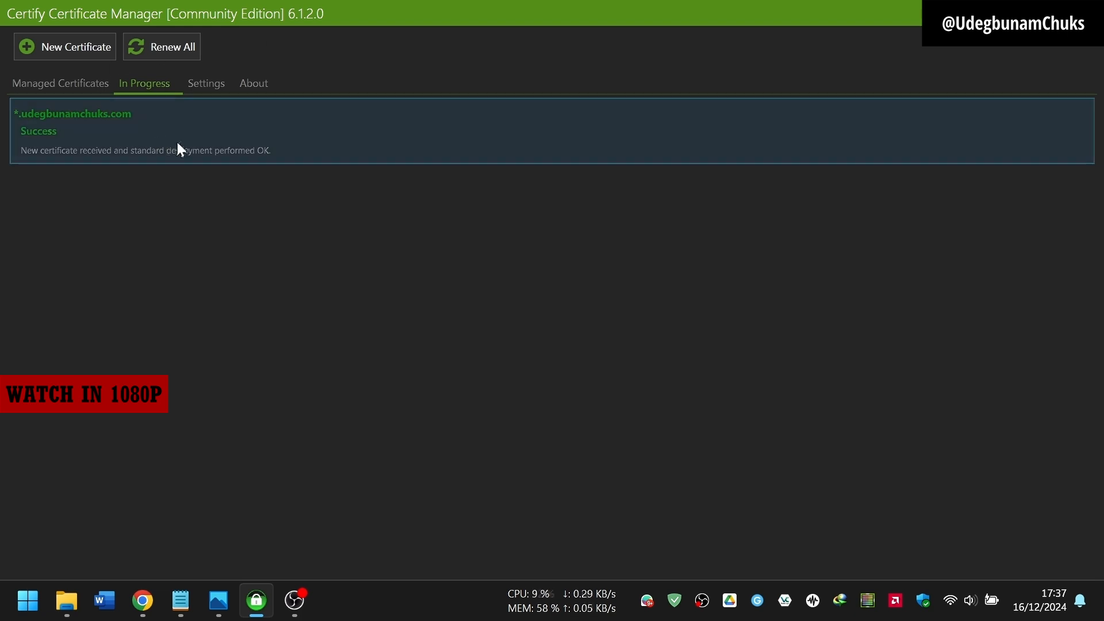
pyautogui.click(65, 85)
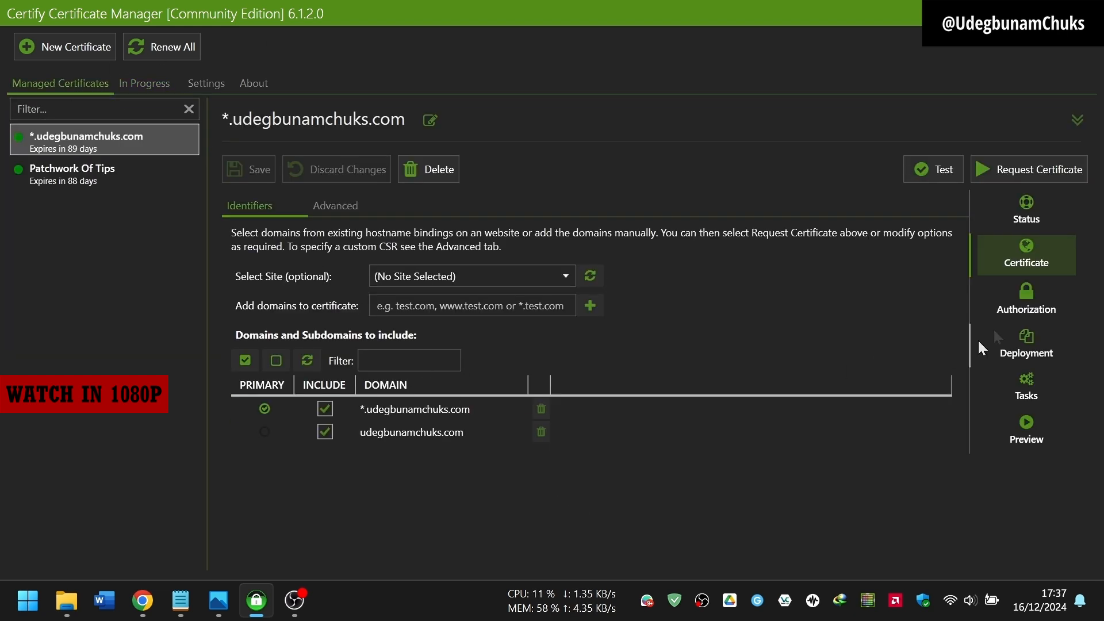
# Step: Set the wildcard certificate's Deployment Mode to No Deployment
pyautogui.click(1032, 298)
pyautogui.click(1040, 354)
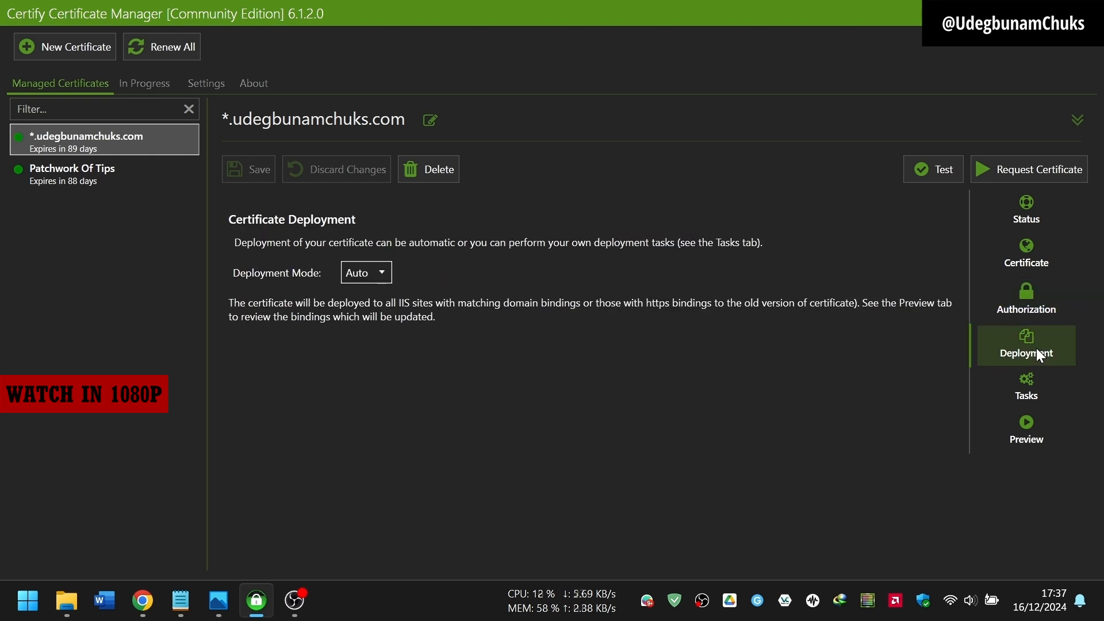
pyautogui.click(380, 271)
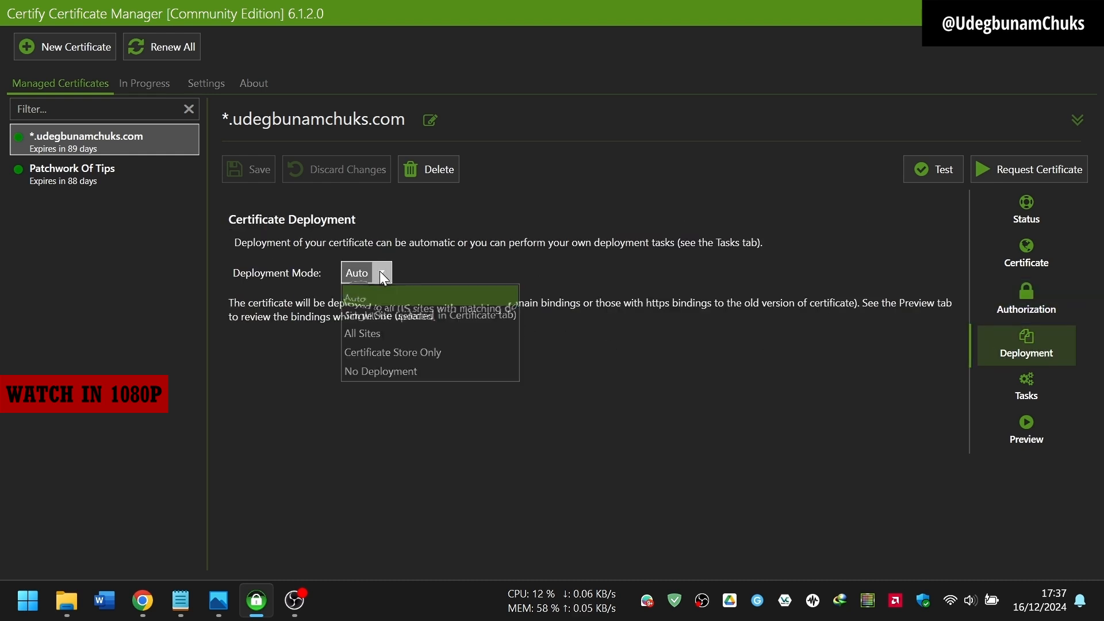
pyautogui.click(418, 374)
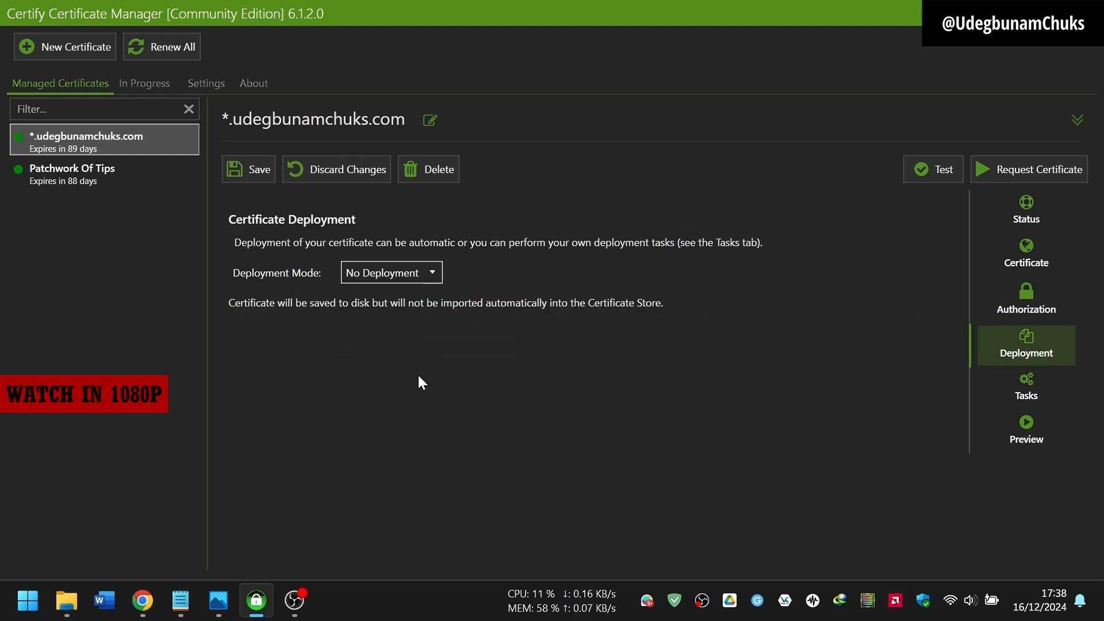
pyautogui.click(1029, 391)
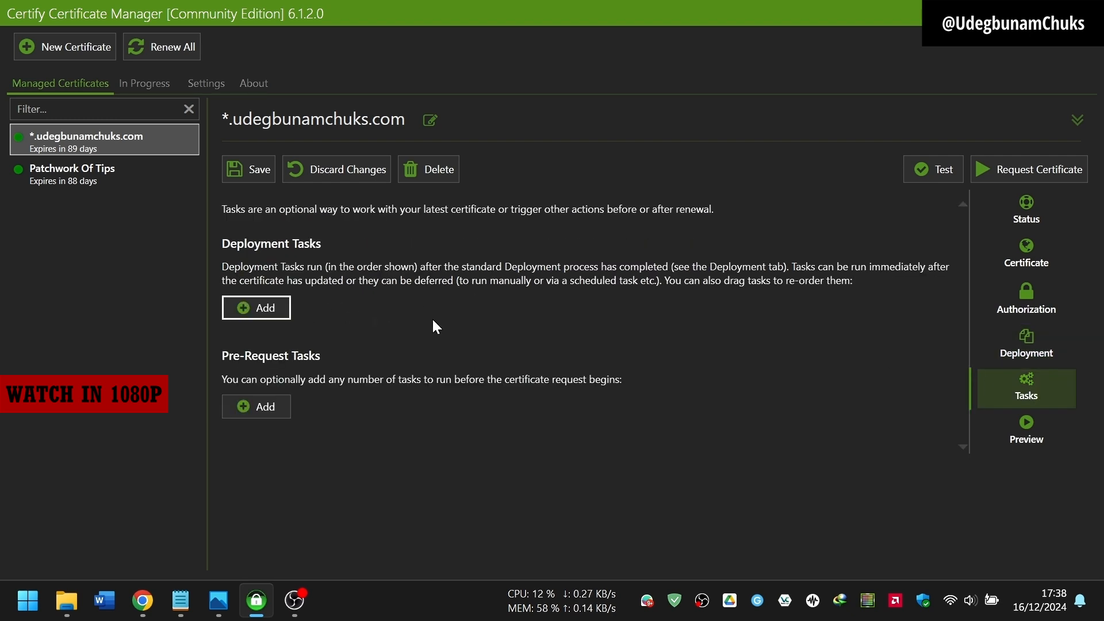
# Step: Add a Deploy to Apache deployment task and view its output file path parameters
pyautogui.click(261, 310)
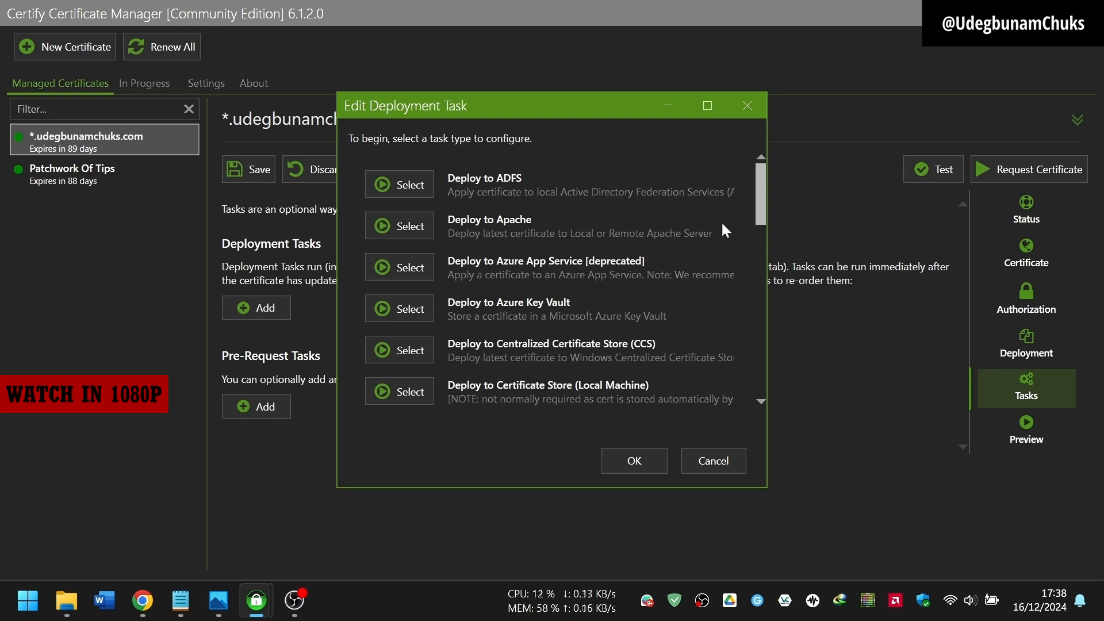
pyautogui.click(398, 226)
pyautogui.click(482, 136)
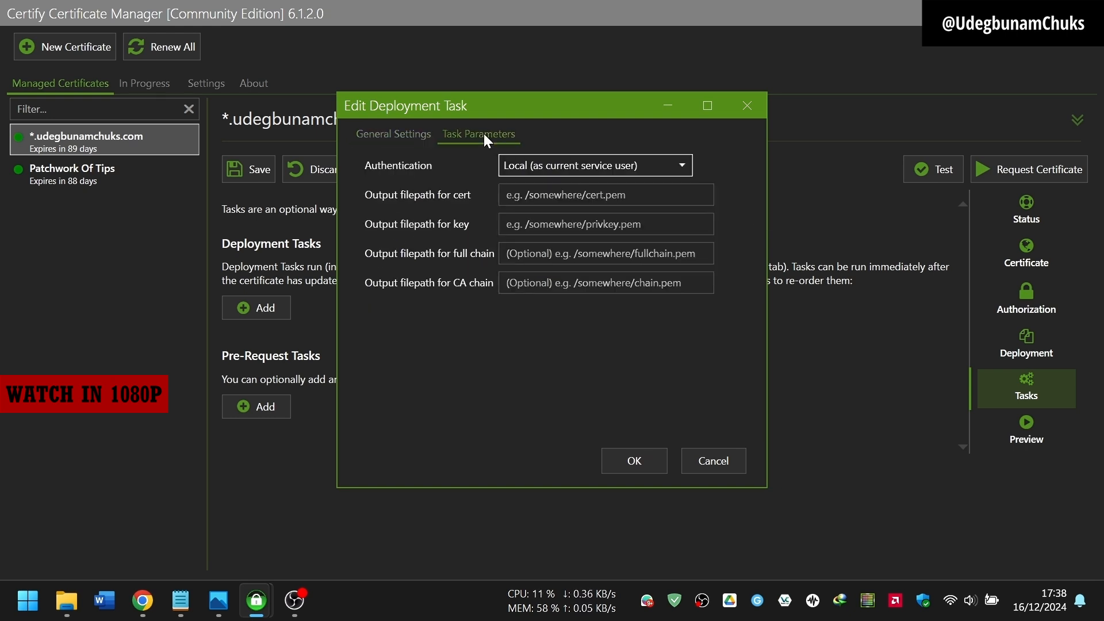
pyautogui.click(402, 136)
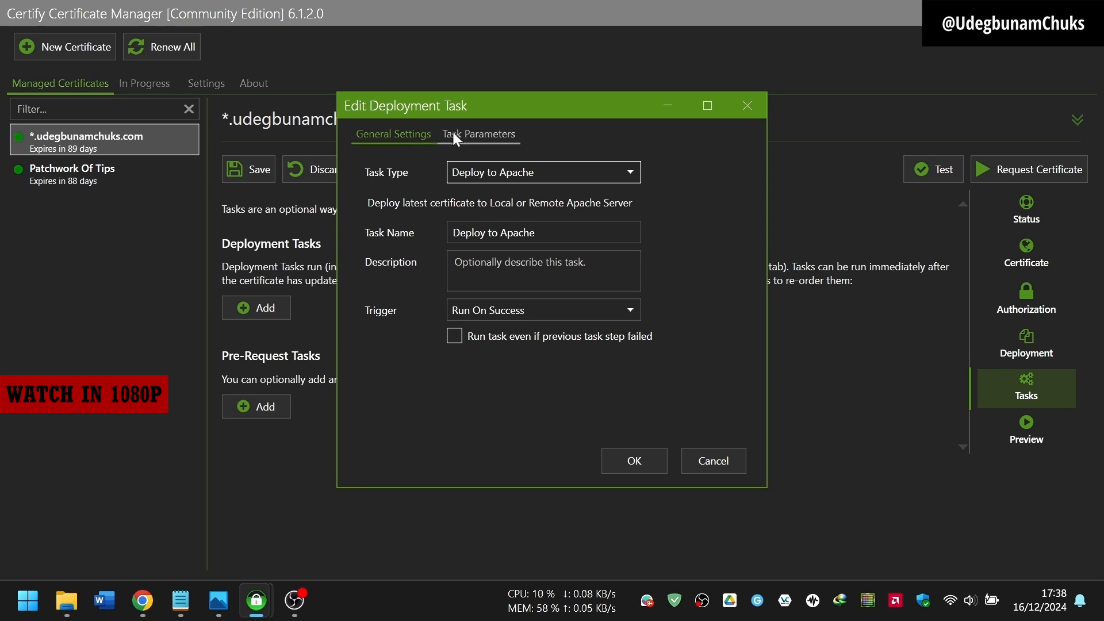
pyautogui.click(473, 133)
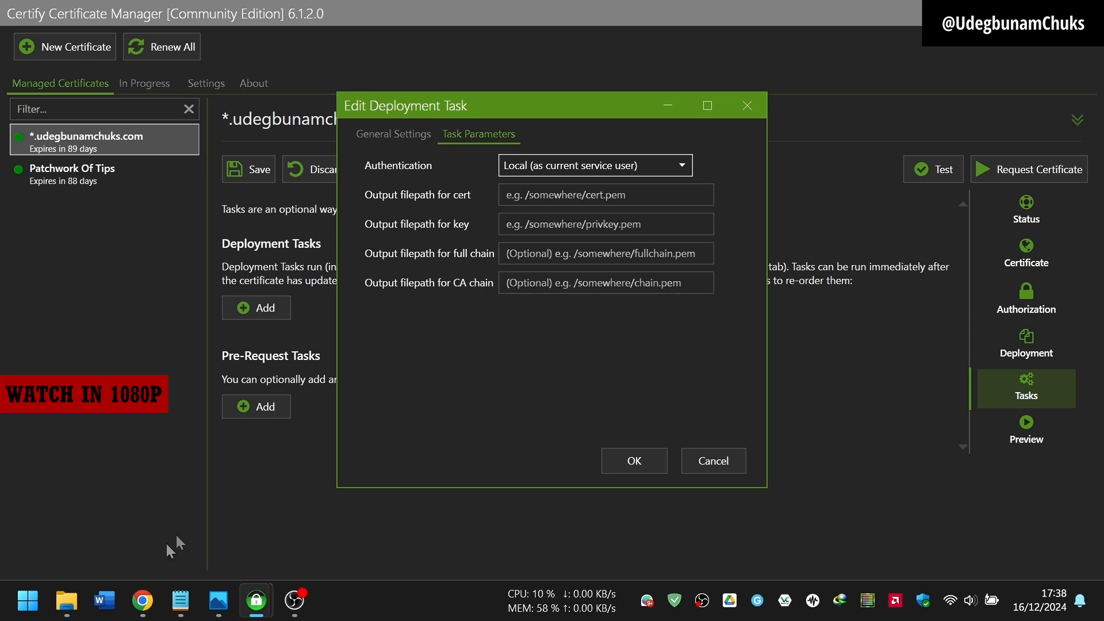
pyautogui.moveTo(67, 601)
pyautogui.click(105, 555)
# Step: Create a new folder named 'Cert' inside Videos › Screen Recordings
pyautogui.click(900, 340)
pyautogui.rightClick(876, 323)
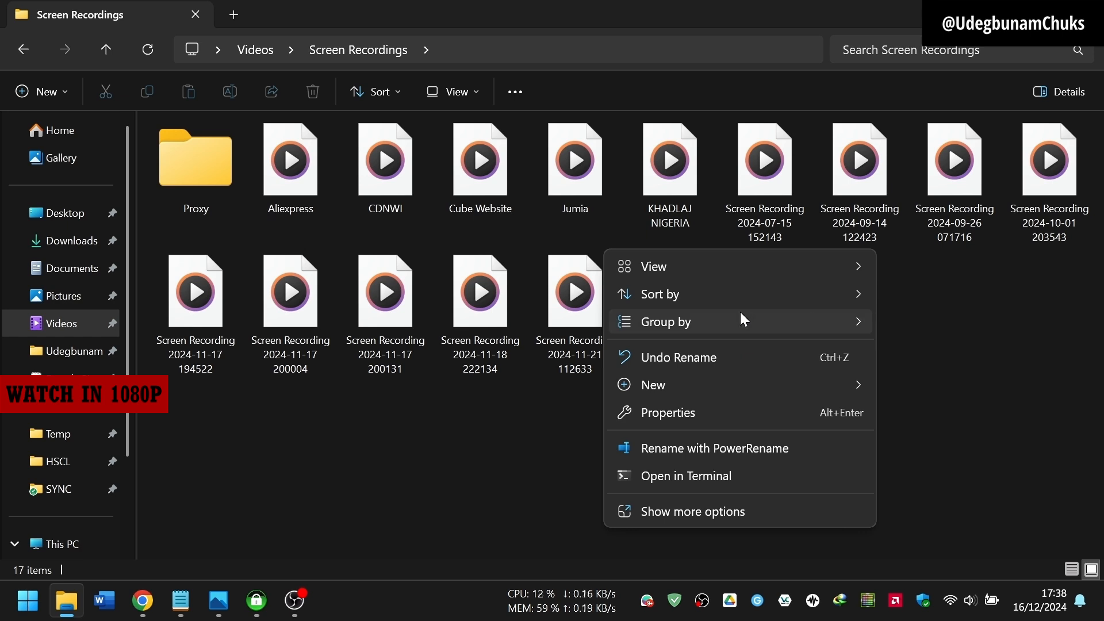
pyautogui.moveTo(652, 385)
pyautogui.click(433, 20)
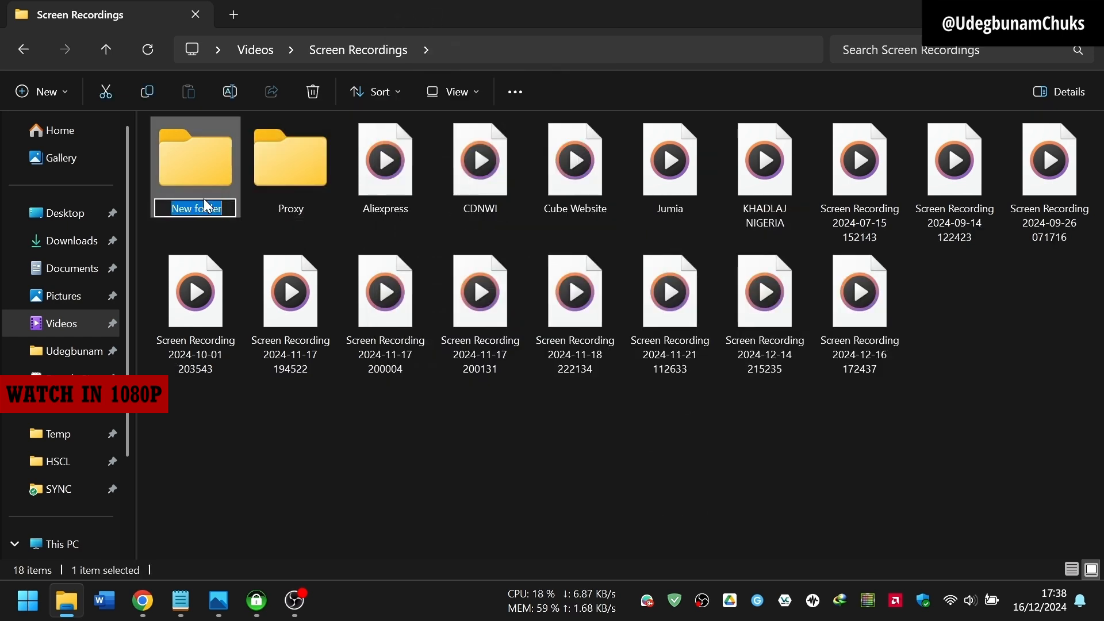
pyautogui.write('Cer')
pyautogui.press('Return')
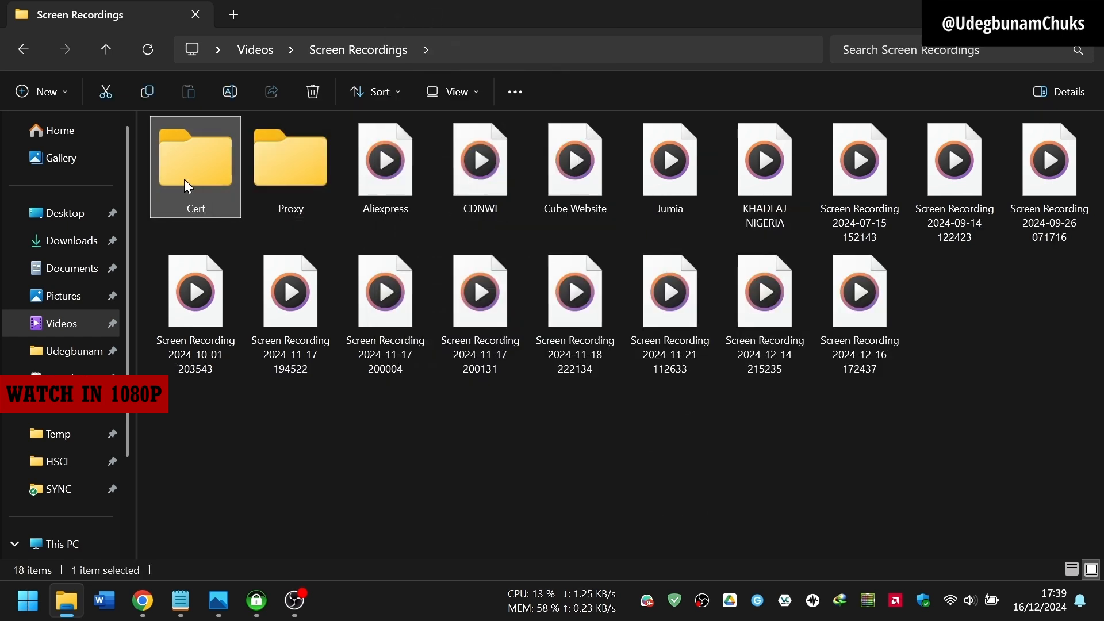
# Step: Open the empty Cert folder, take its full path, and return to the Deploy to Apache editor
pyautogui.doubleClick(184, 178)
pyautogui.click(501, 50)
pyautogui.hotkey('ctrl', 'c')
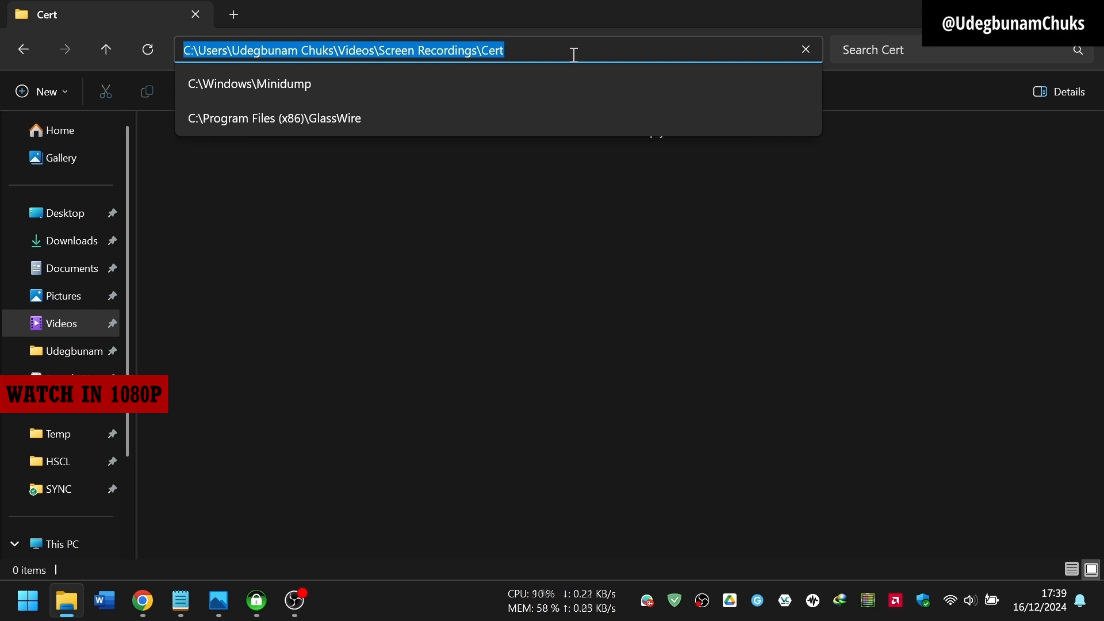
pyautogui.click(402, 316)
pyautogui.moveTo(248, 604)
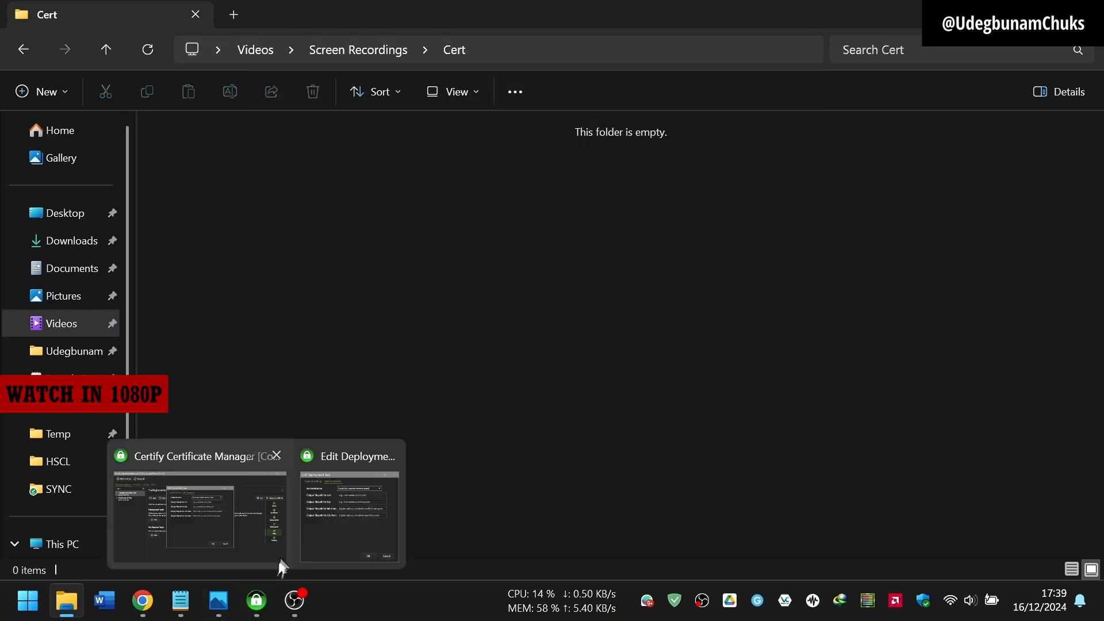
pyautogui.click(249, 527)
pyautogui.click(581, 191)
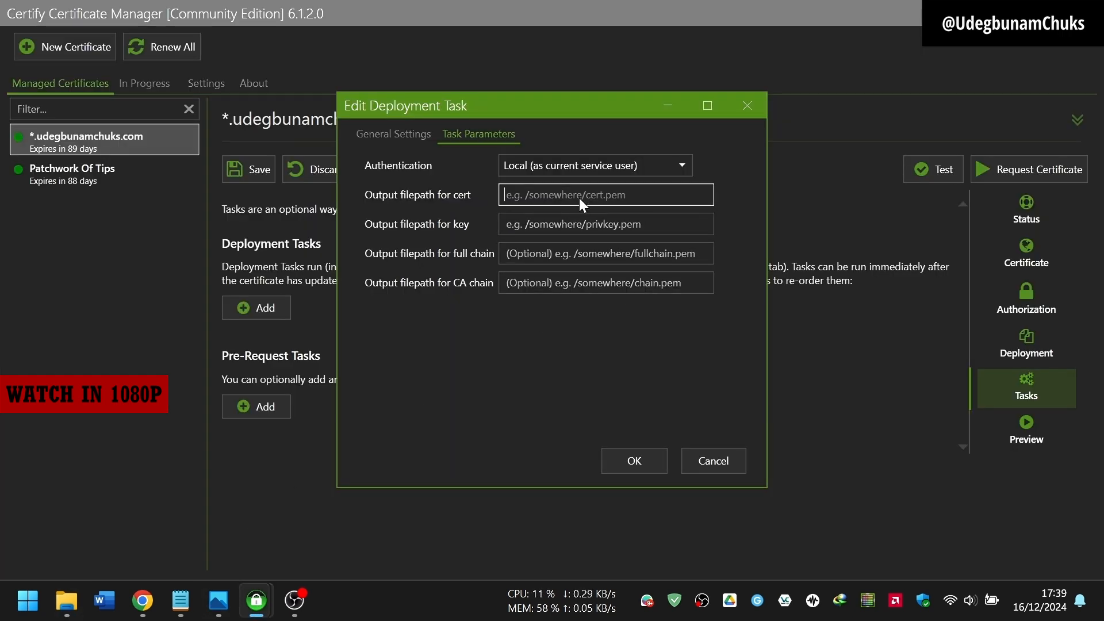
# Step: Set the certificate and private key output paths to Cert\cert.pem and Cert\privkey
pyautogui.hotkey('ctrl', 'v')
pyautogui.write('\\cert.pem')
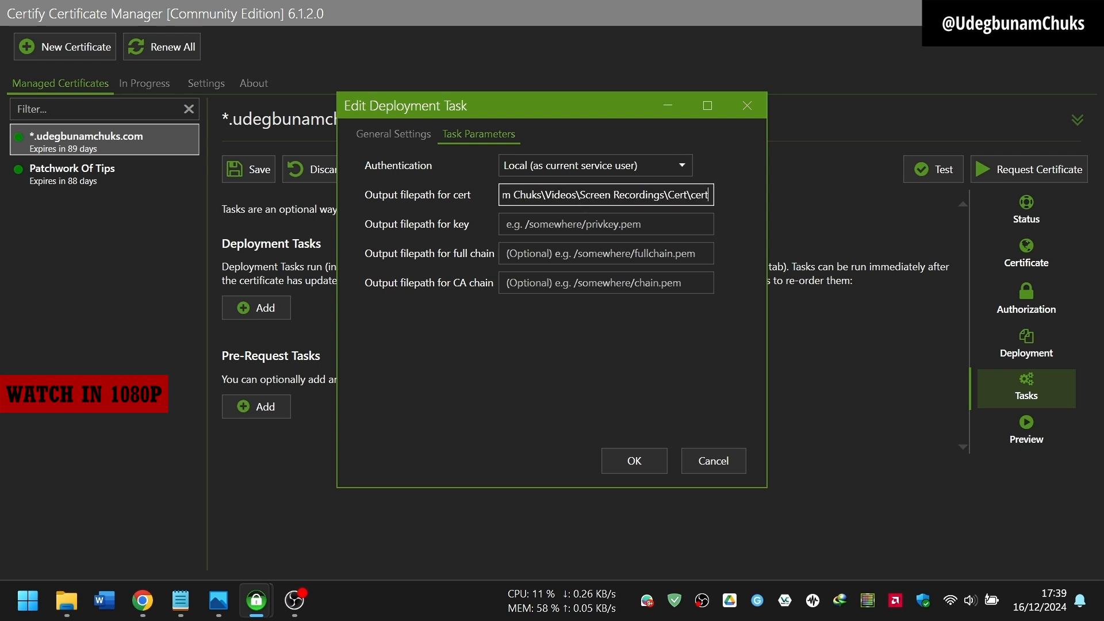
pyautogui.click(598, 223)
pyautogui.hotkey('ctrl', 'v')
pyautogui.write('\\privkey.')
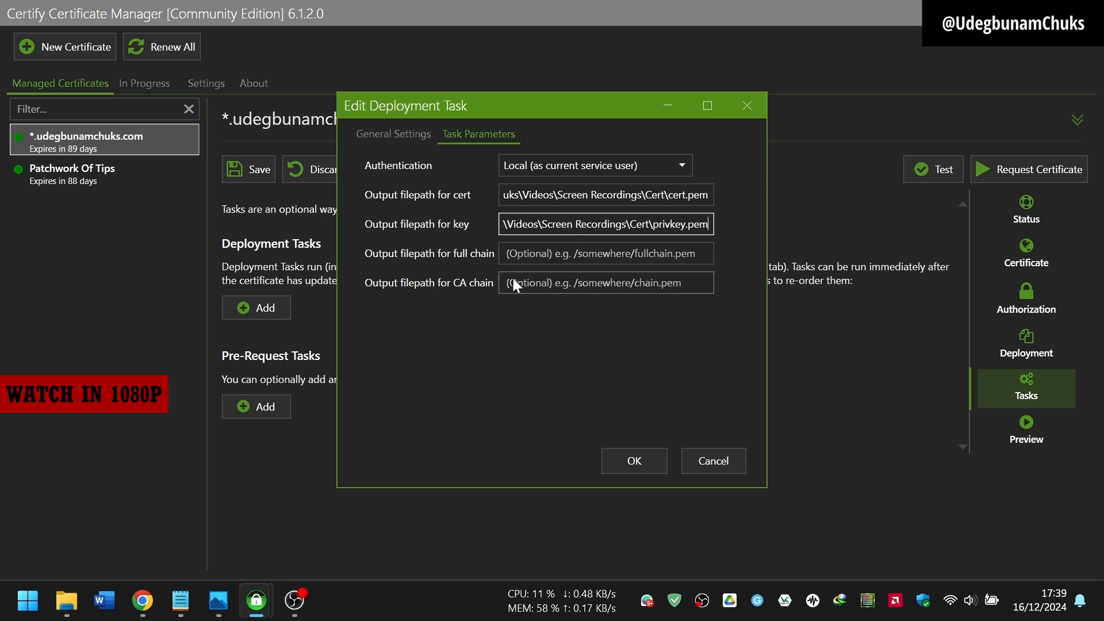
# Step: Set the full chain and CA chain paths to Cert\fullchain.pem and Cert\chain.pem, and add the task
pyautogui.click(543, 256)
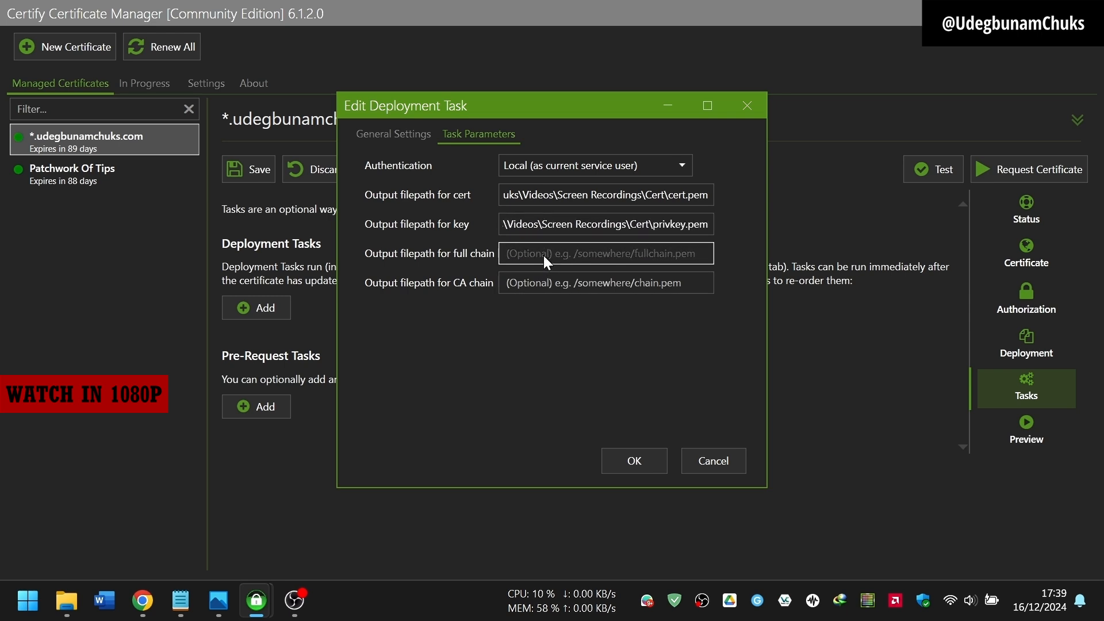
pyautogui.hotkey('ctrl', 'v')
pyautogui.write('\\full')
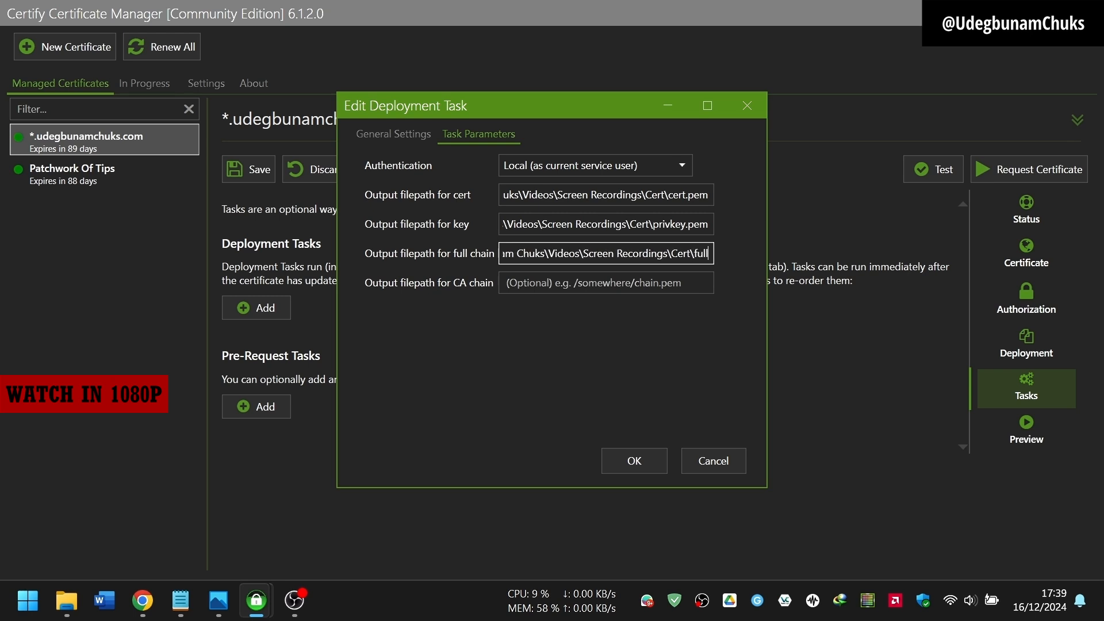
pyautogui.write('chain.pem')
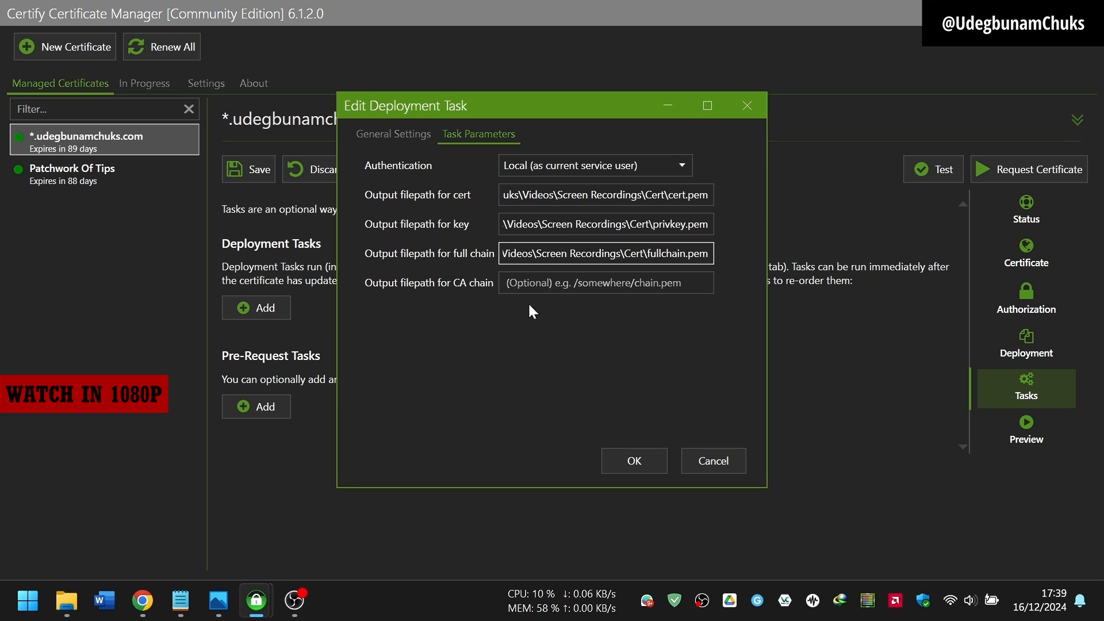
pyautogui.click(532, 279)
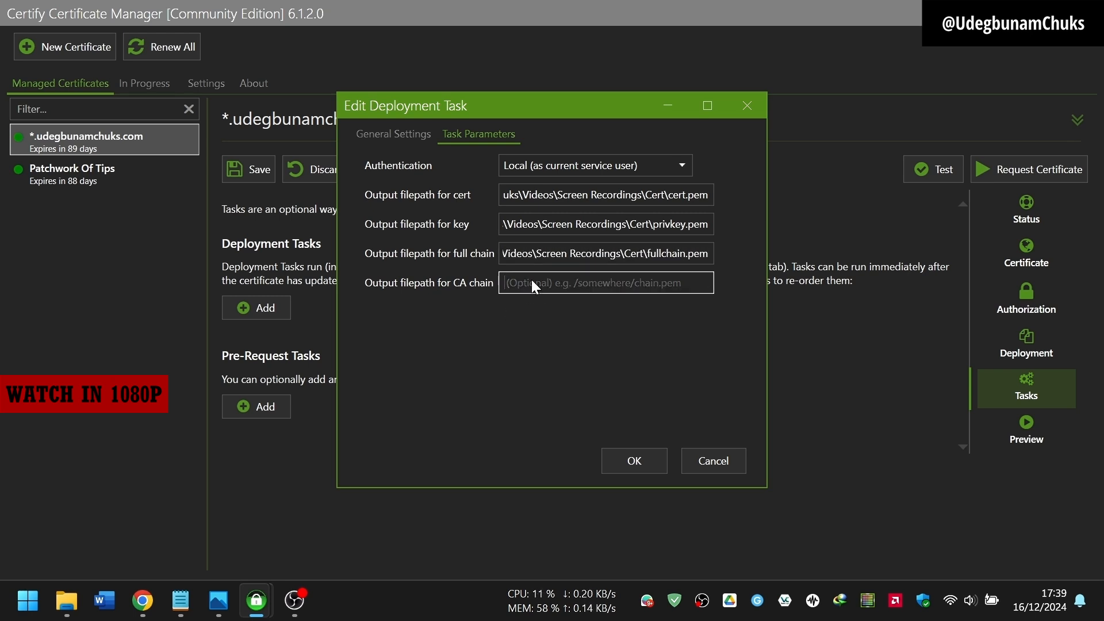
pyautogui.write('C:\\Users\\UdegbunamChuks\\Videos\\Screen Recordings\\Cert')
pyautogui.write('\\chain.pem')
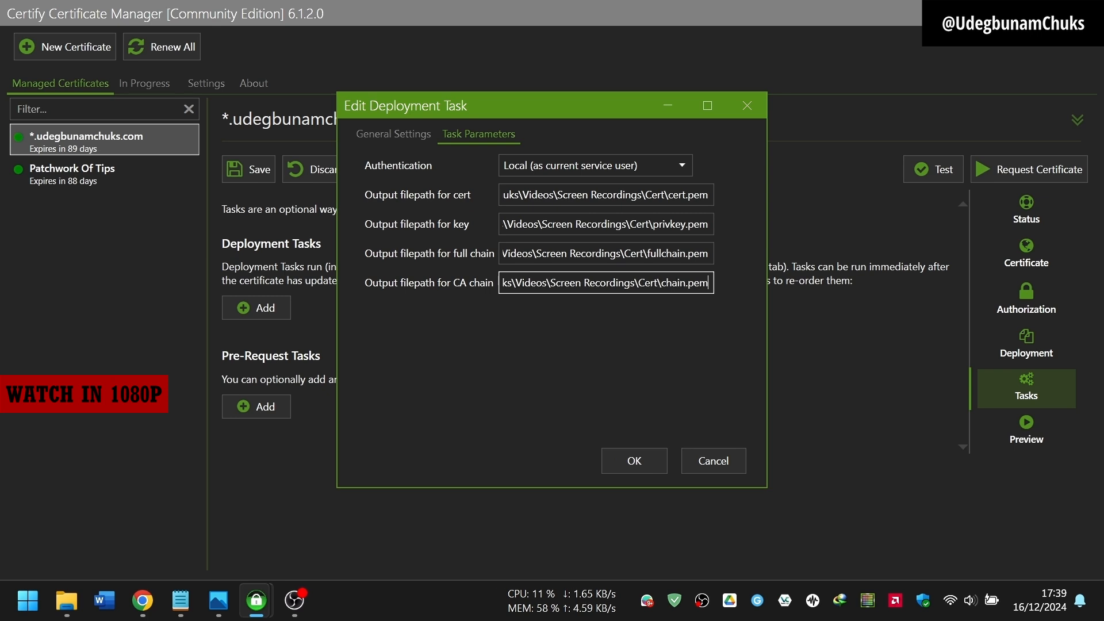
pyautogui.click(643, 458)
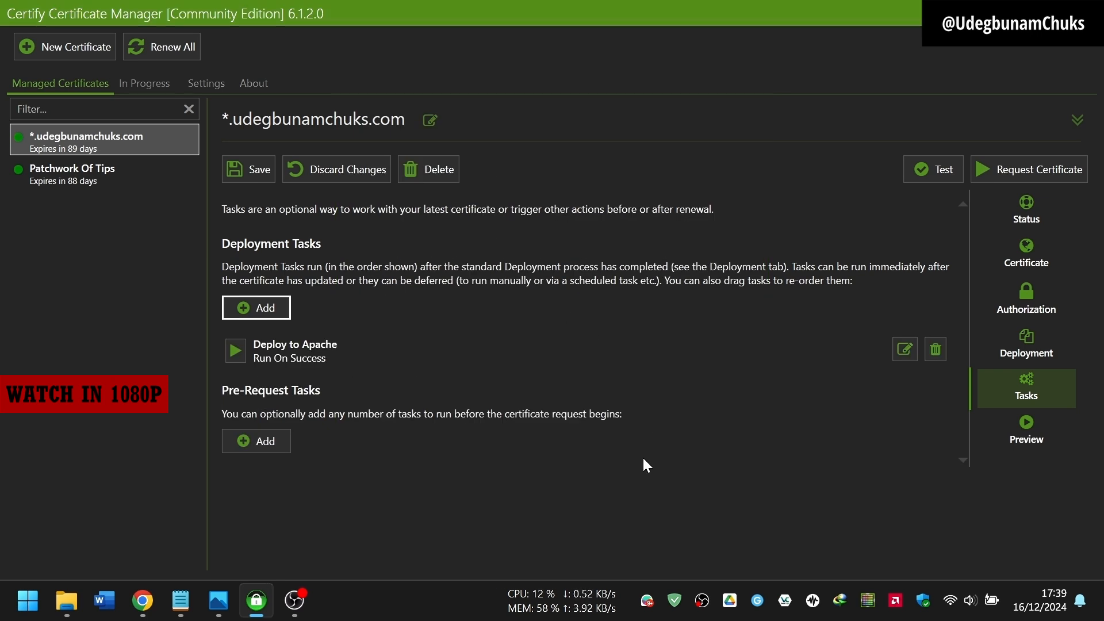
# Step: Save the task, run Deploy to Apache with the latest certificate, and check the exported Cert files
pyautogui.click(248, 172)
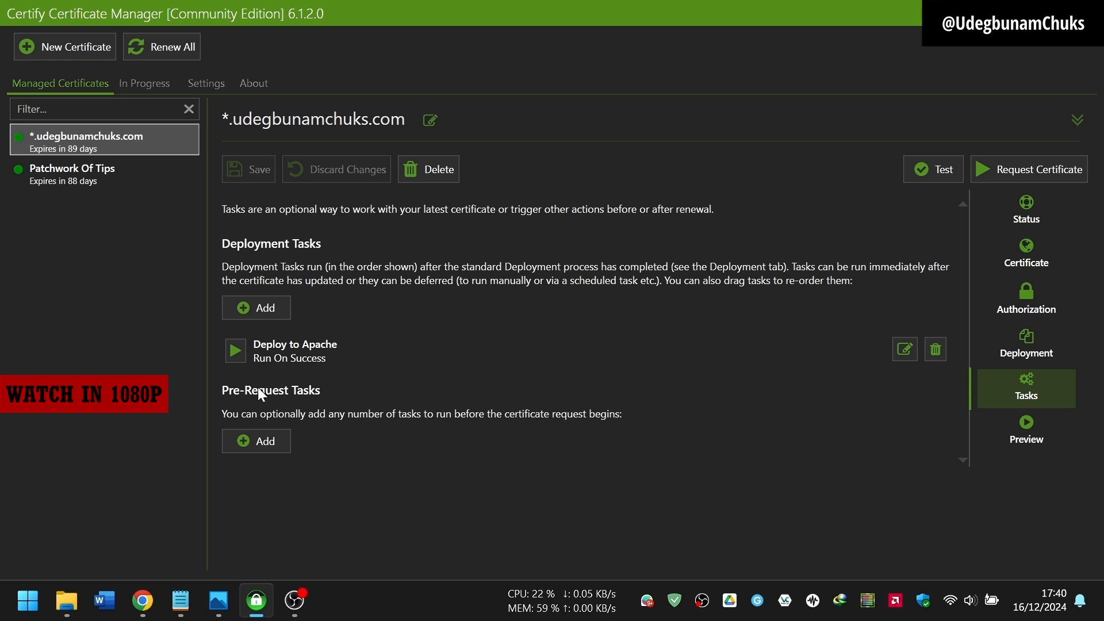
pyautogui.click(234, 352)
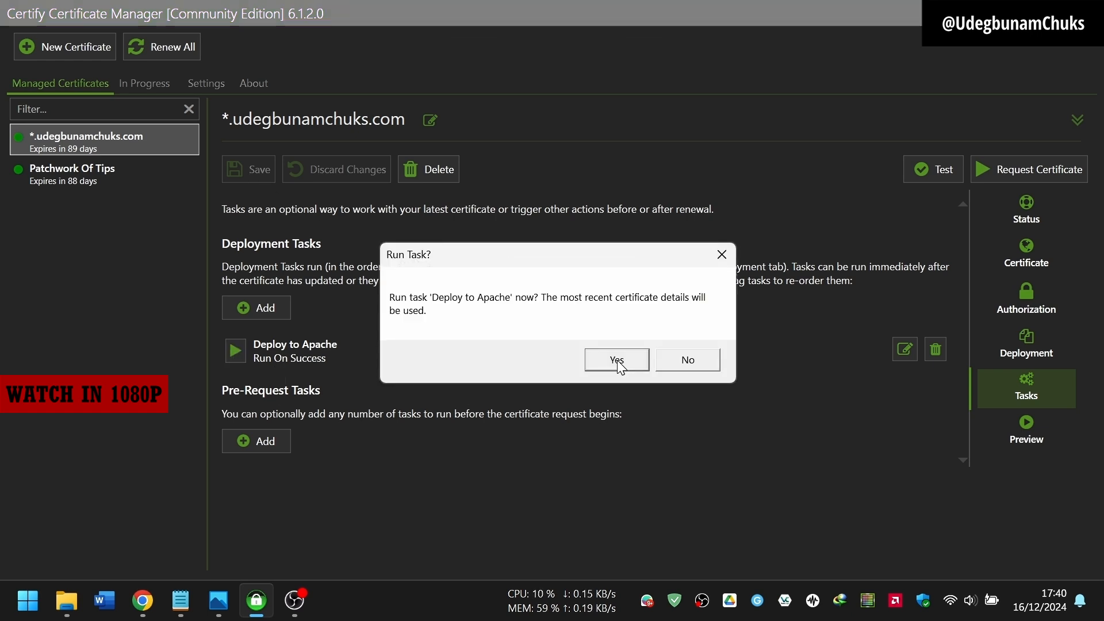
pyautogui.click(617, 361)
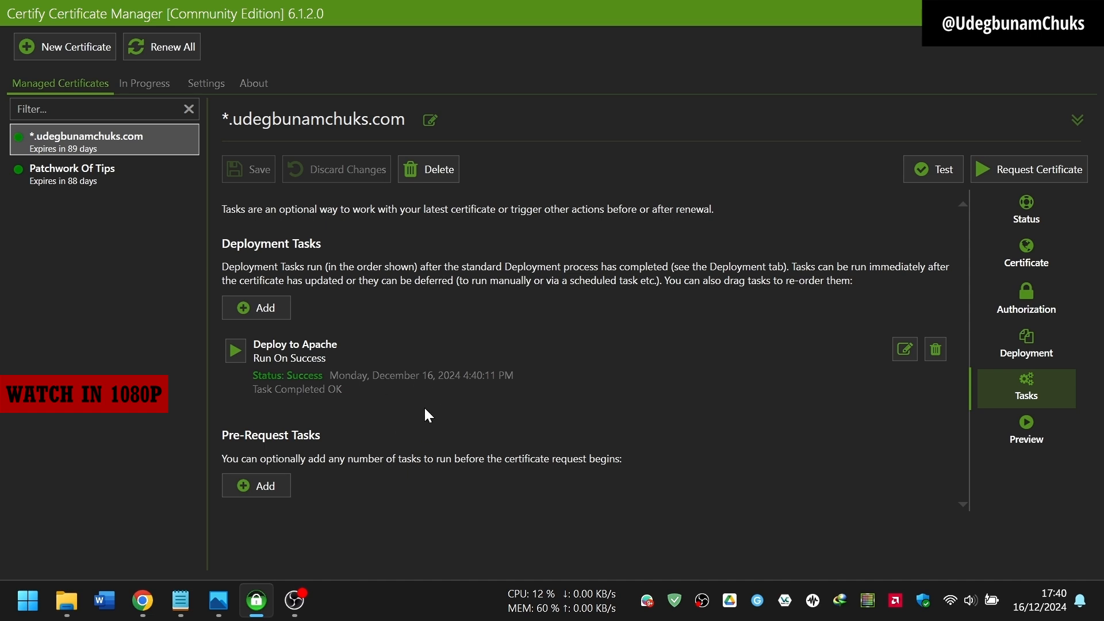
pyautogui.click(67, 600)
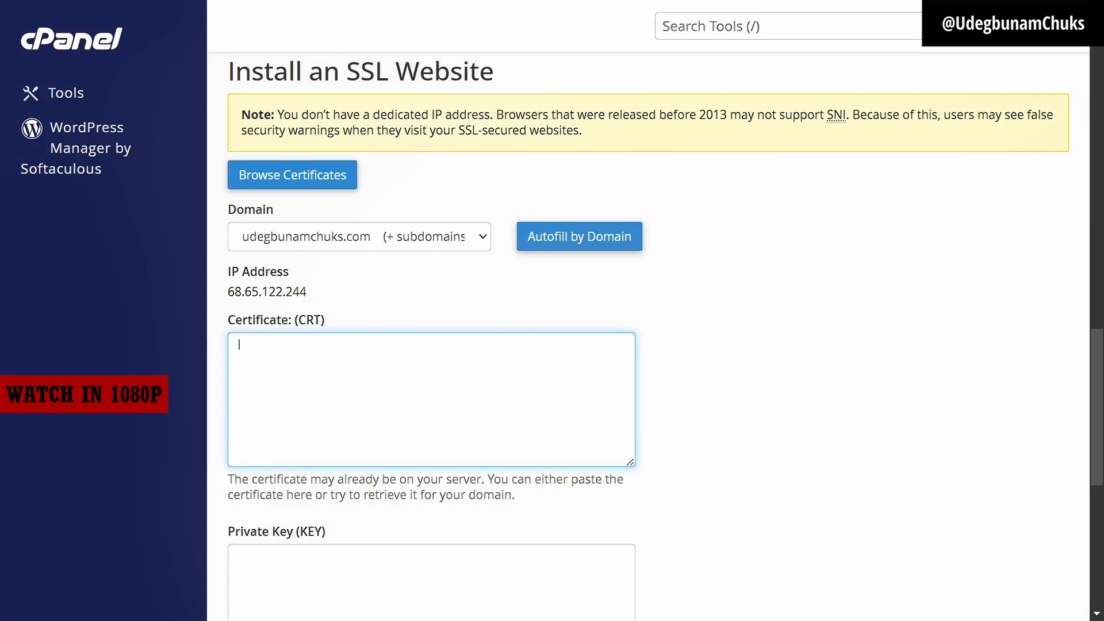
# Step: Copy cert.pem's contents from Notepad into cPanel's Certificate (CRT) box
pyautogui.press('super')
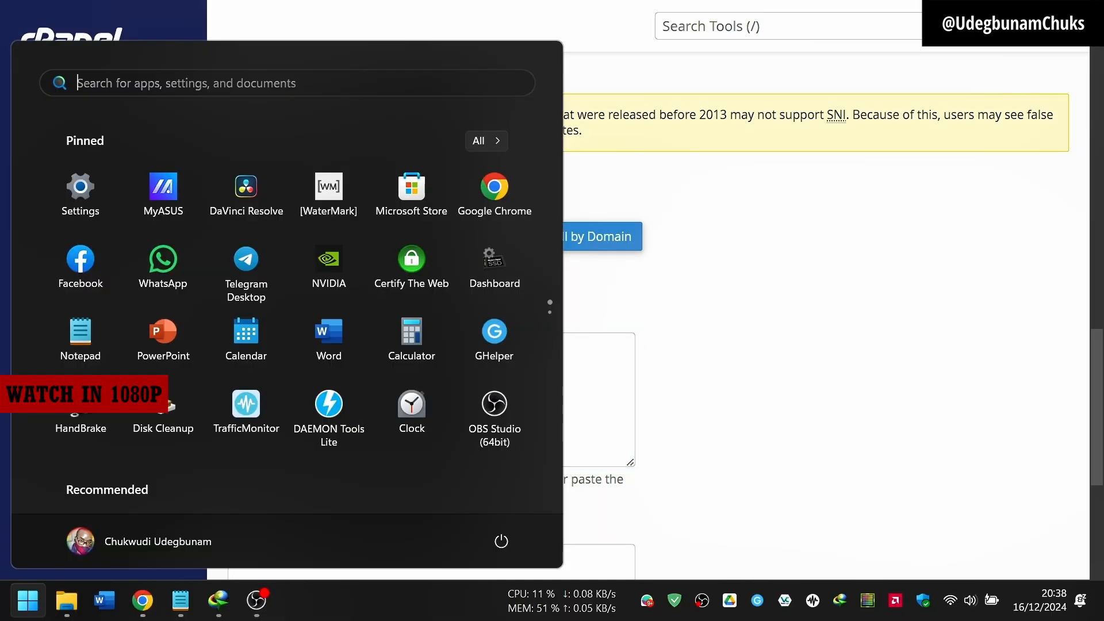
pyautogui.click(67, 600)
pyautogui.doubleClick(205, 153)
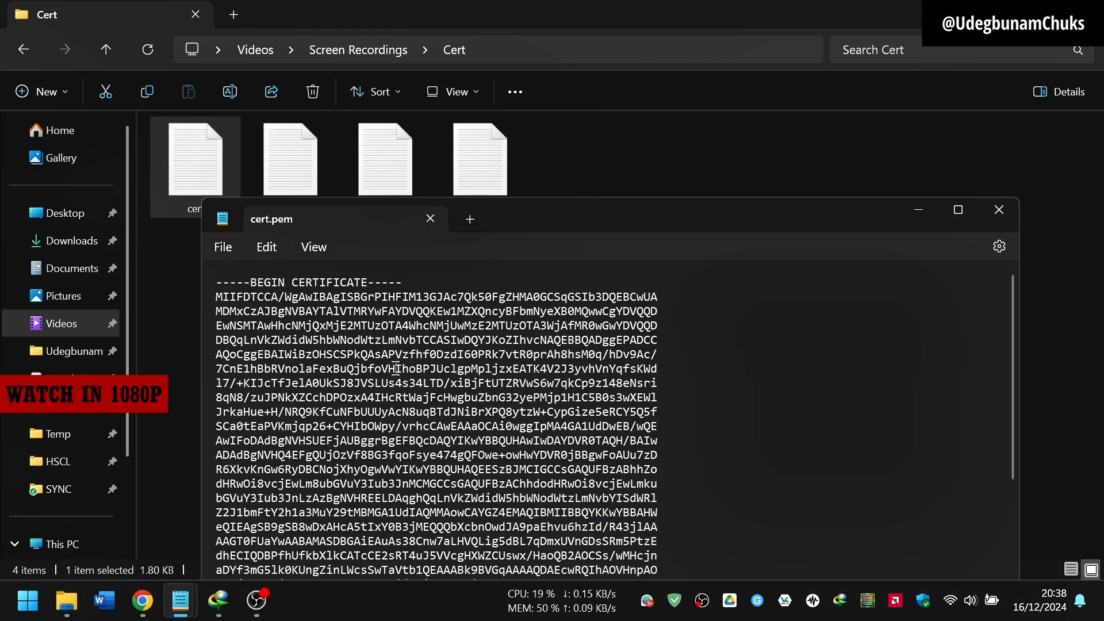
pyautogui.hotkey('ctrl', 'a')
pyautogui.hotkey('ctrl', 'c')
pyautogui.click(142, 600)
pyautogui.click(333, 362)
pyautogui.hotkey('ctrl', 'v')
pyautogui.scroll(-5, 791, 470)
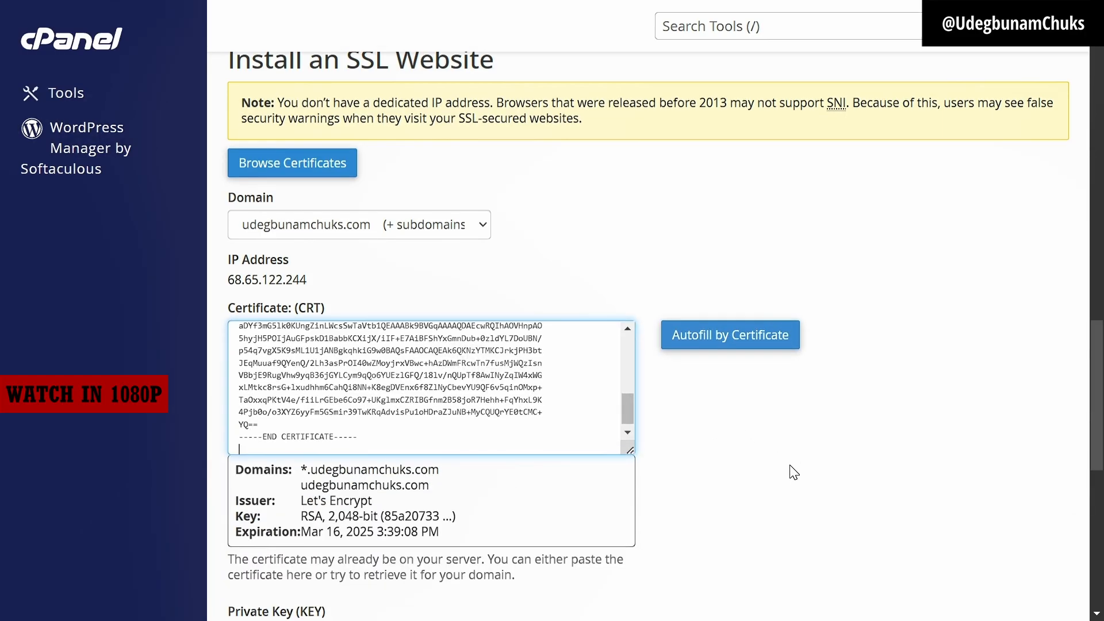
# Step: Copy privkey.pem's contents and place the cursor in cPanel's empty Private Key box
pyautogui.click(27, 600)
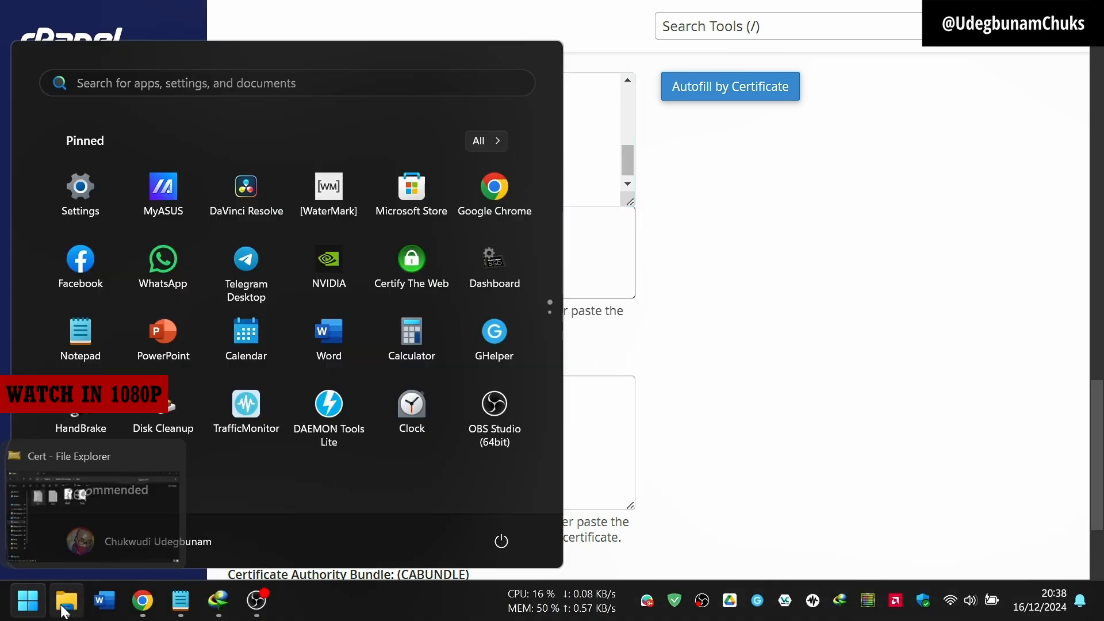
pyautogui.click(66, 600)
pyautogui.doubleClick(481, 167)
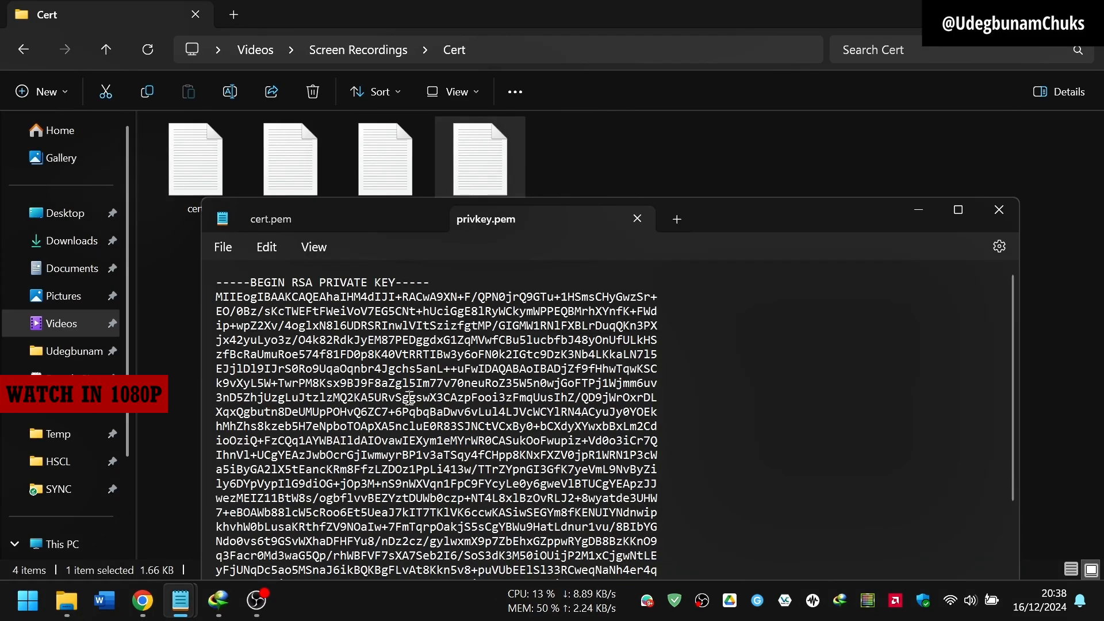
pyautogui.hotkey('ctrl', 'a')
pyautogui.hotkey('ctrl', 'c')
pyautogui.click(143, 600)
pyautogui.click(303, 475)
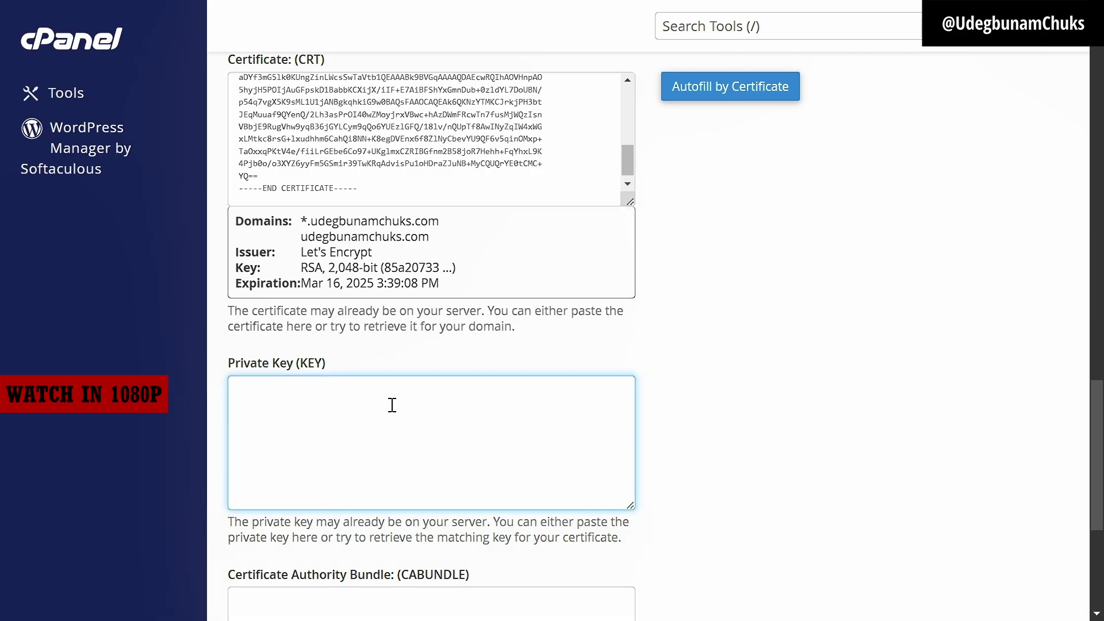
# Step: Paste the private key into the Private Key (KEY) box
pyautogui.hotkey('ctrl', 'v')
pyautogui.scroll(-2, 909, 479)
pyautogui.scroll(-4, 909, 478)
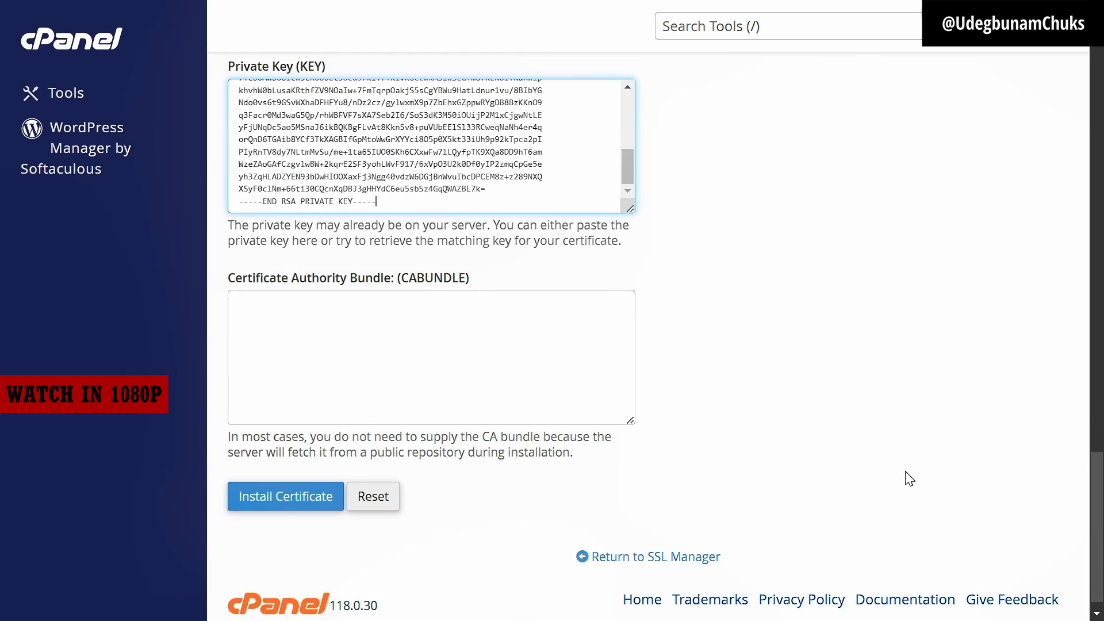
# Step: Paste chain.pem's contents into the CA Bundle box, trimming the trailing blank line
pyautogui.press('super')
pyautogui.click(66, 600)
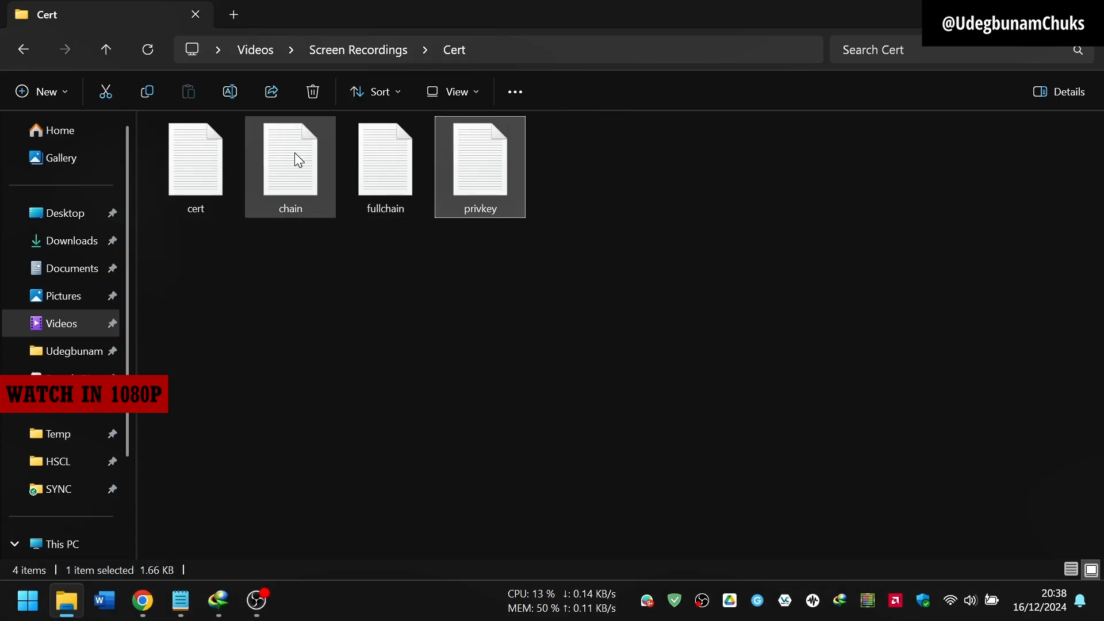
pyautogui.doubleClick(294, 153)
pyautogui.hotkey('ctrl', 'a')
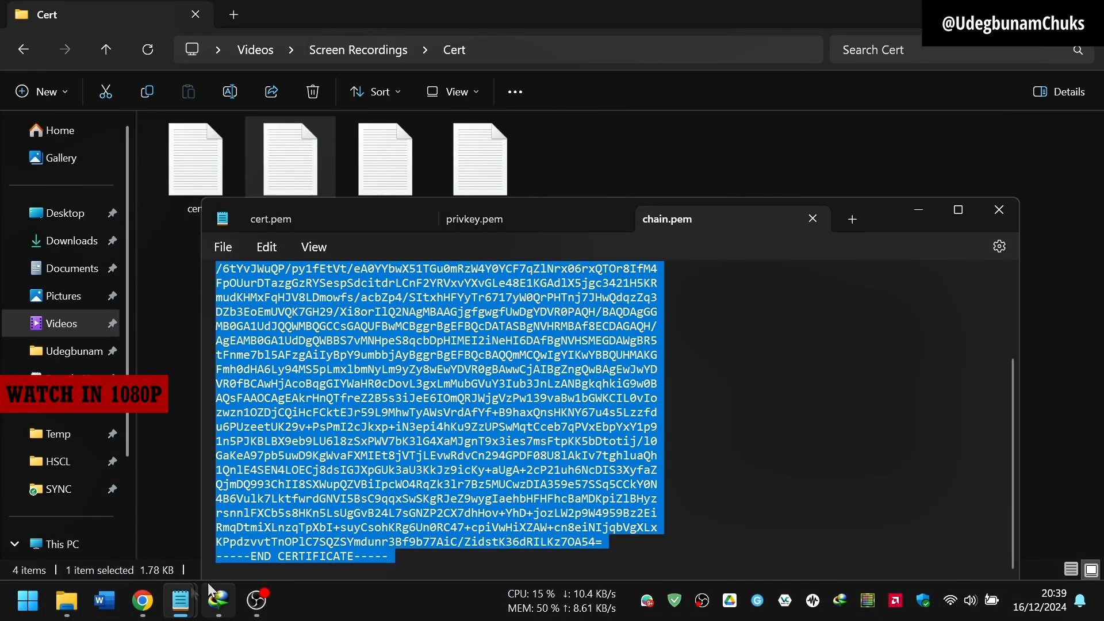
pyautogui.click(144, 604)
pyautogui.click(406, 337)
pyautogui.hotkey('ctrl', 'v')
pyautogui.press('BackSpace')
# Step: Scroll through the SSL install form up to the installed SSL websites list
pyautogui.scroll(5, 408, 337)
pyautogui.scroll(-5, 409, 338)
pyautogui.scroll(5, 453, 140)
pyautogui.scroll(-5, 453, 140)
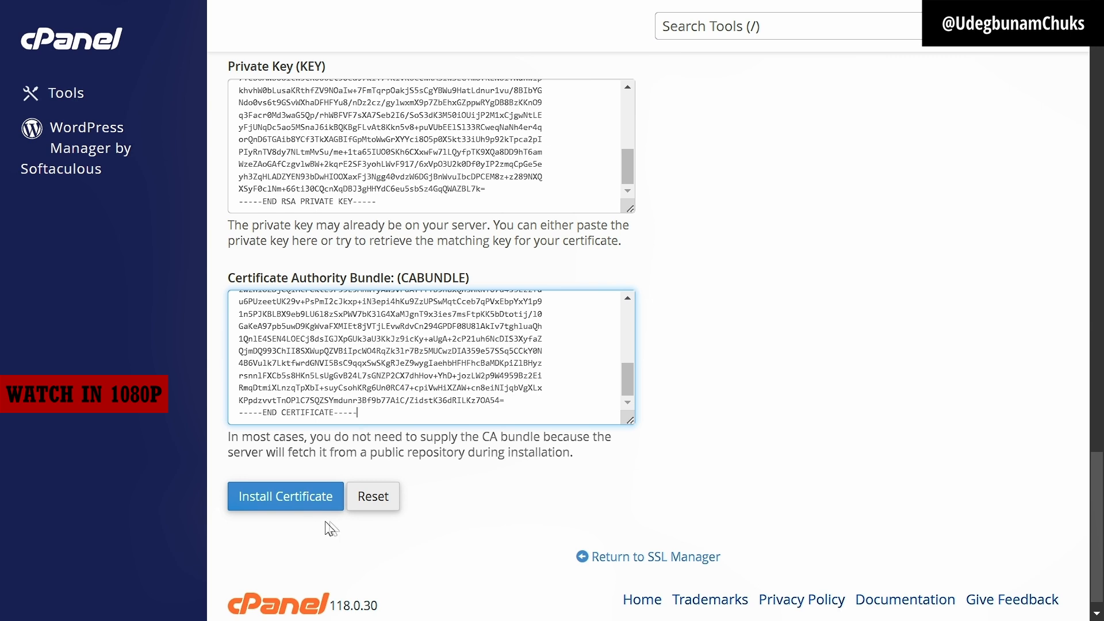
pyautogui.scroll(15, 679, 467)
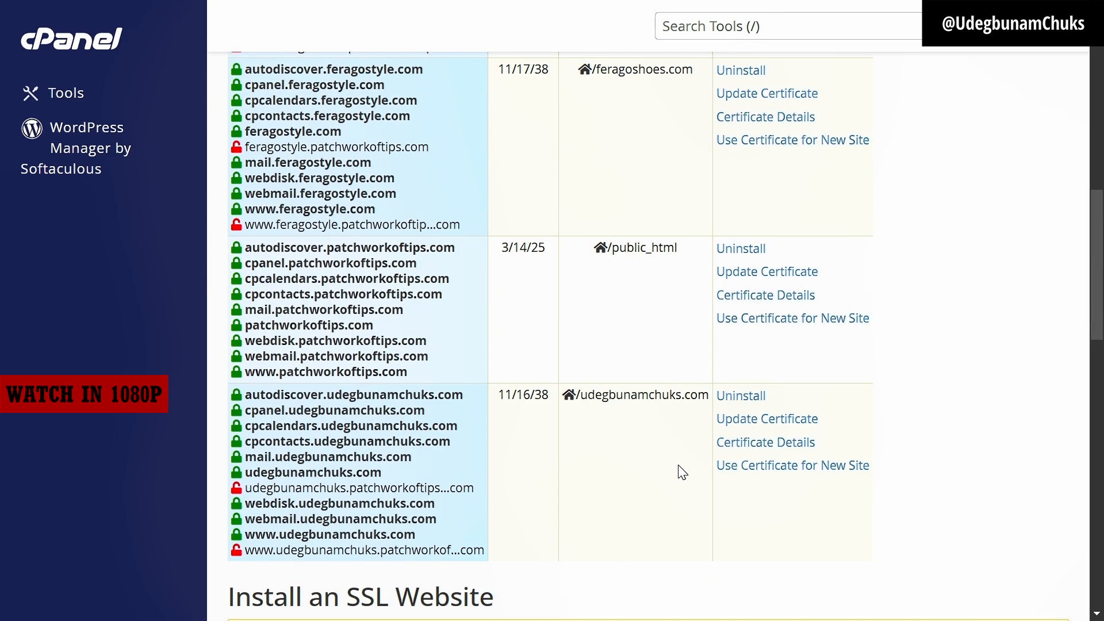
pyautogui.scroll(2, 682, 471)
pyautogui.scroll(2, 682, 472)
pyautogui.scroll(-2, 542, 562)
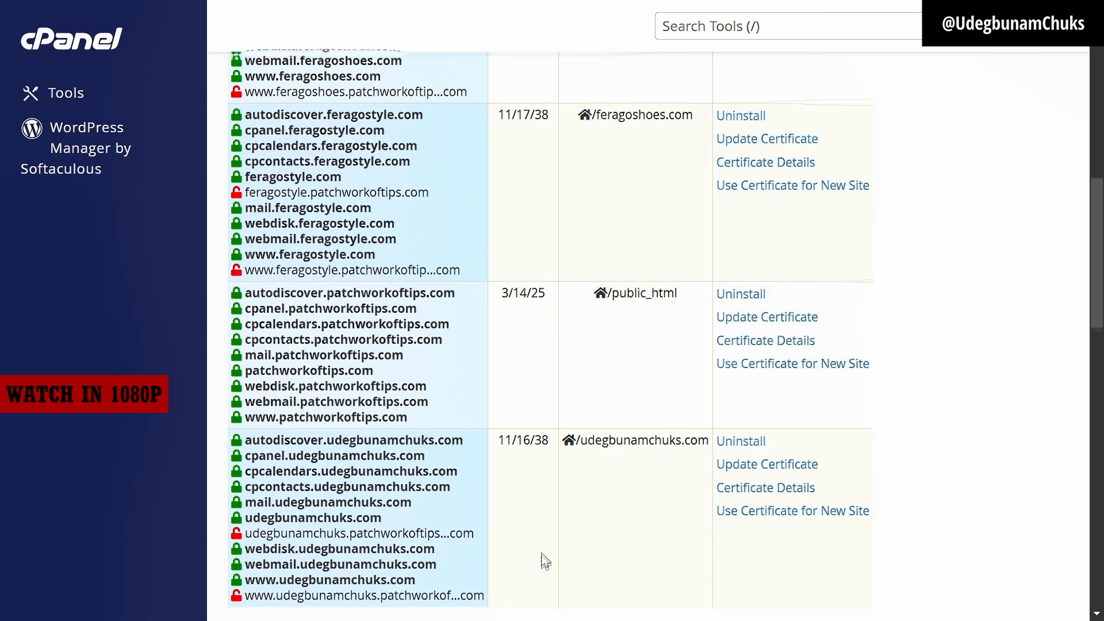